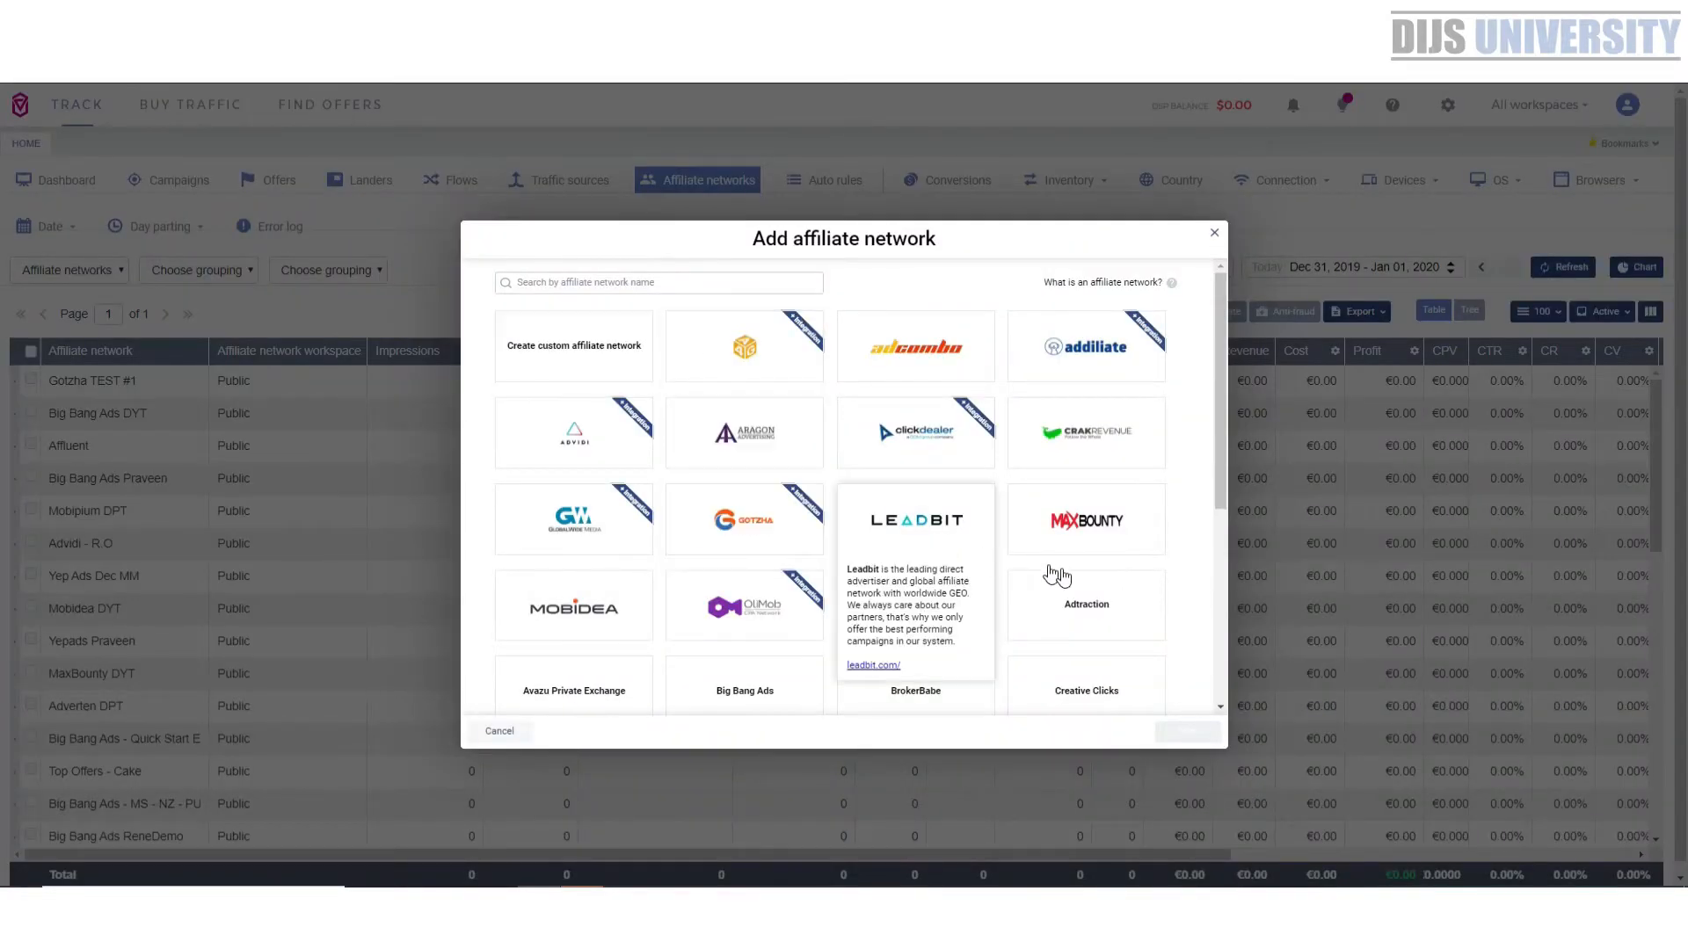
# - Examine the prefilled parameters and conversion tracking settings of the Big Bang Ads affiliate network template, and leave without saving
pyautogui.scroll(-4, 947, 545)
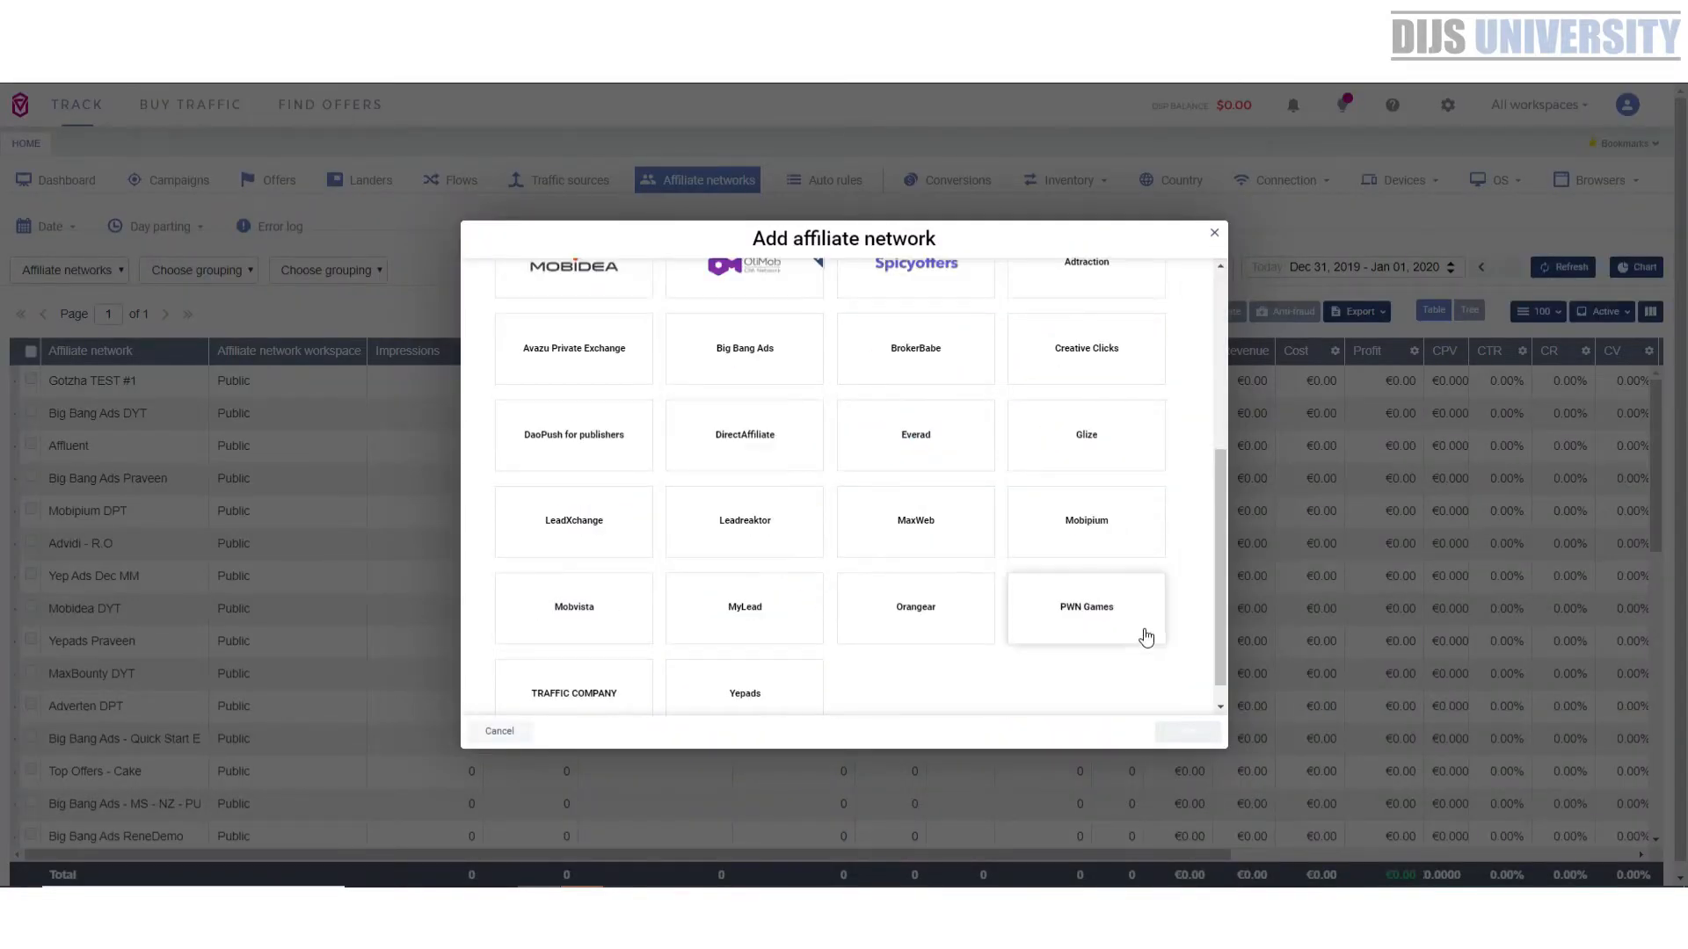
pyautogui.click(716, 339)
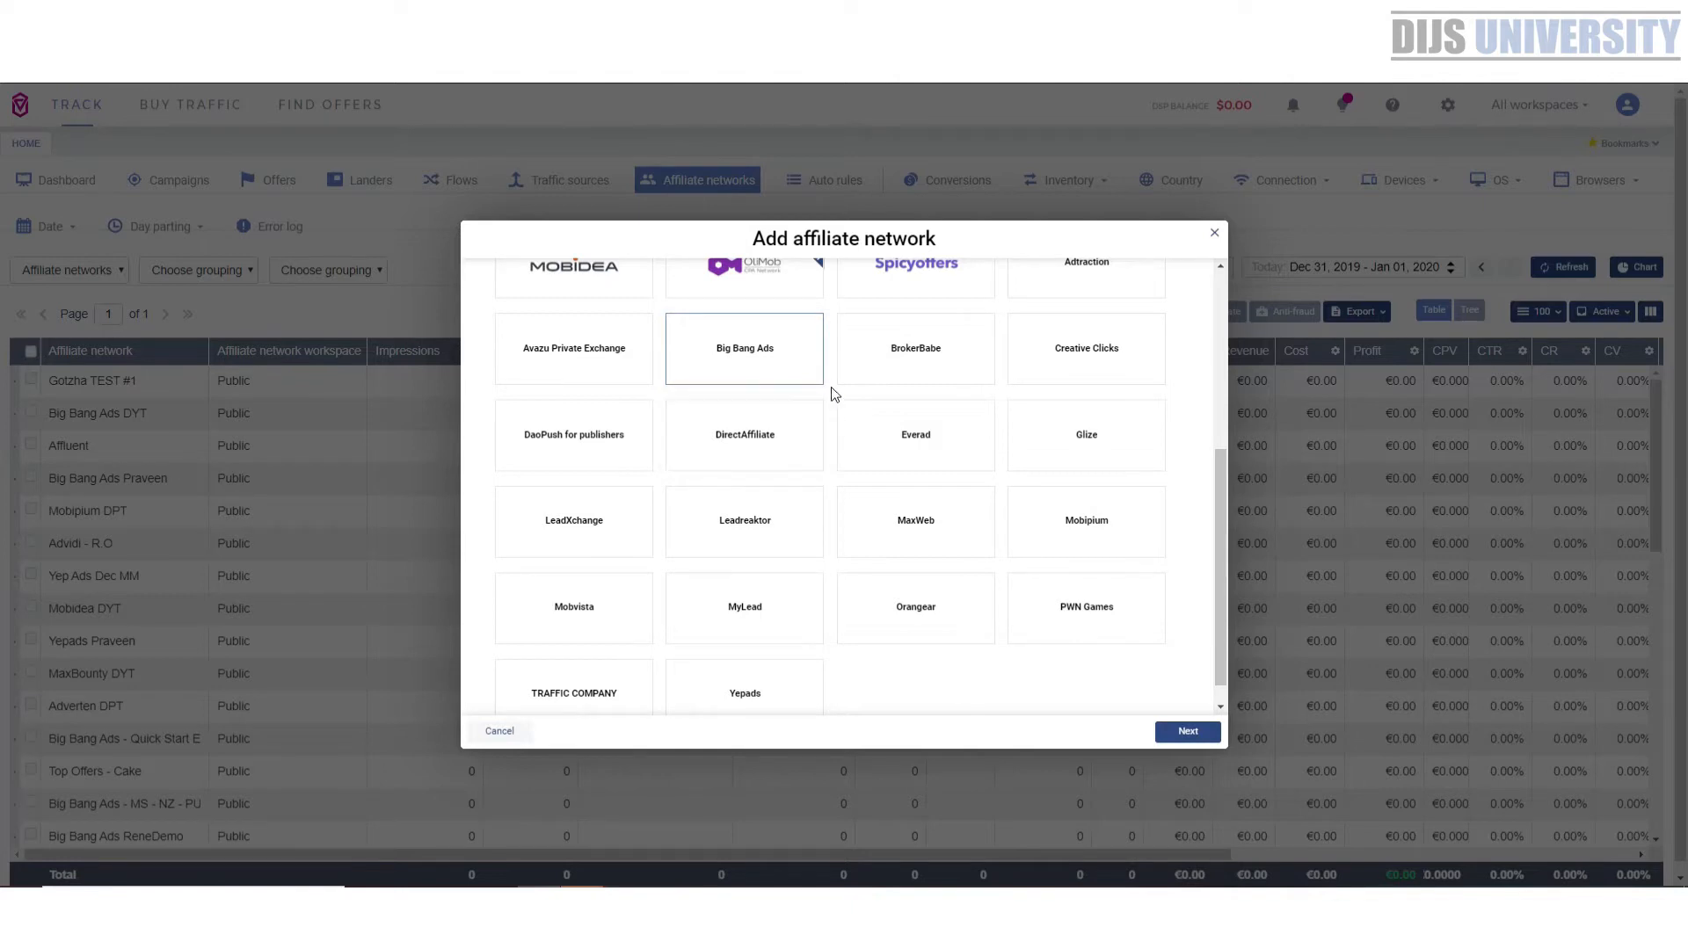
pyautogui.click(1194, 743)
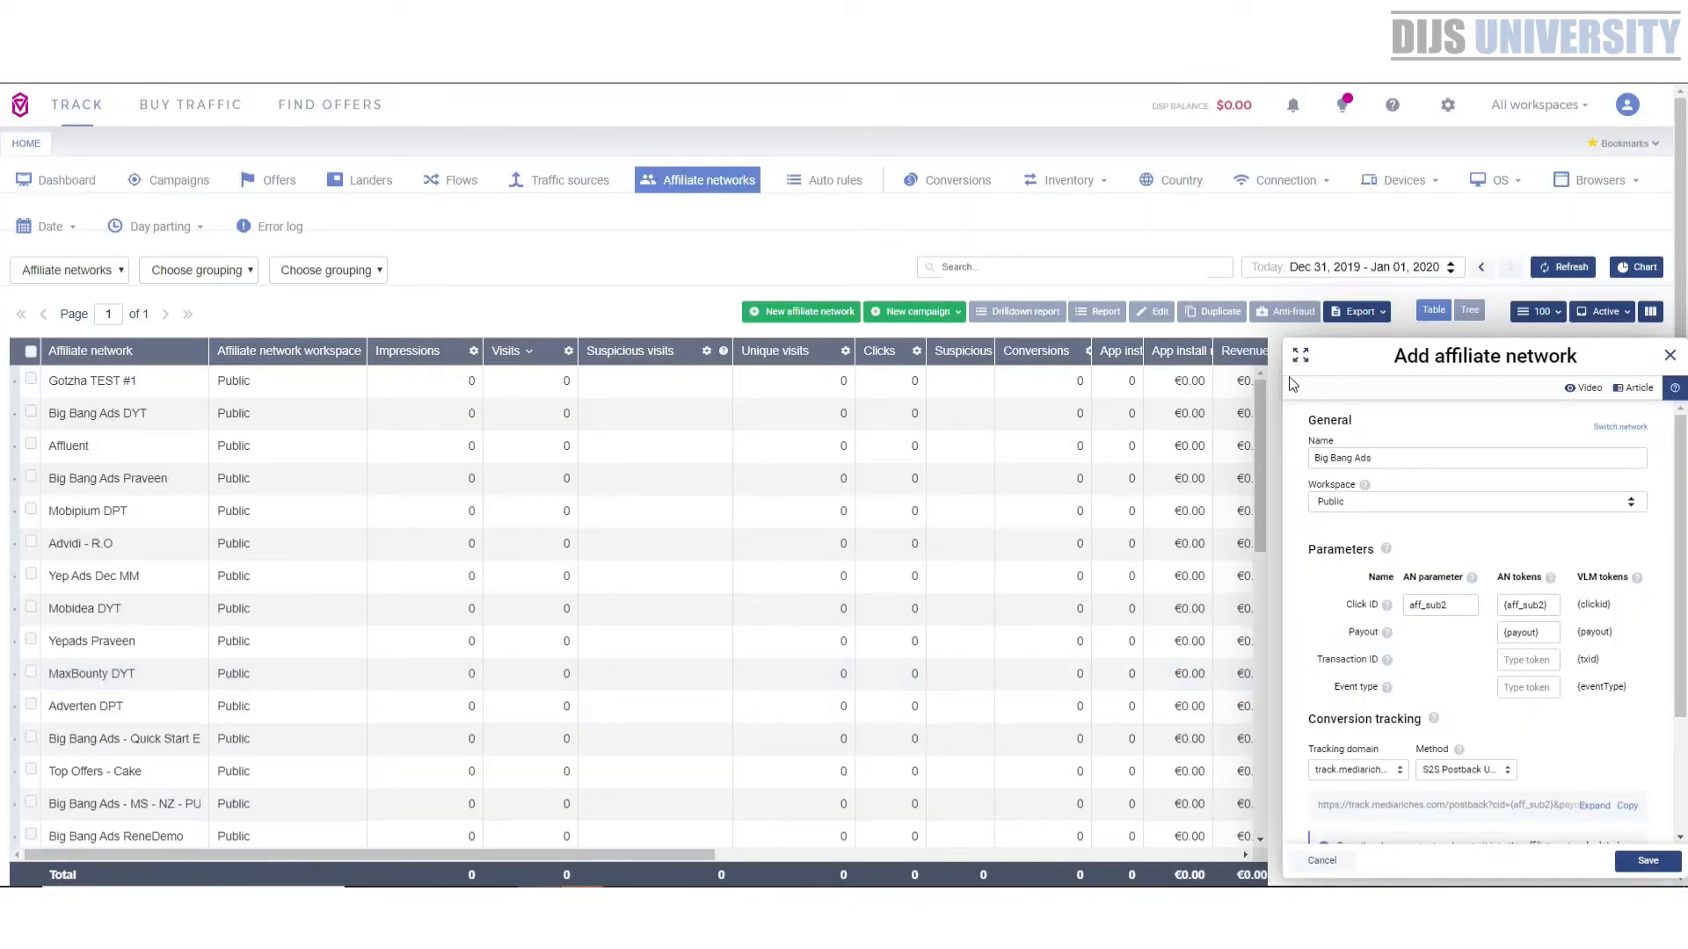
pyautogui.click(1300, 355)
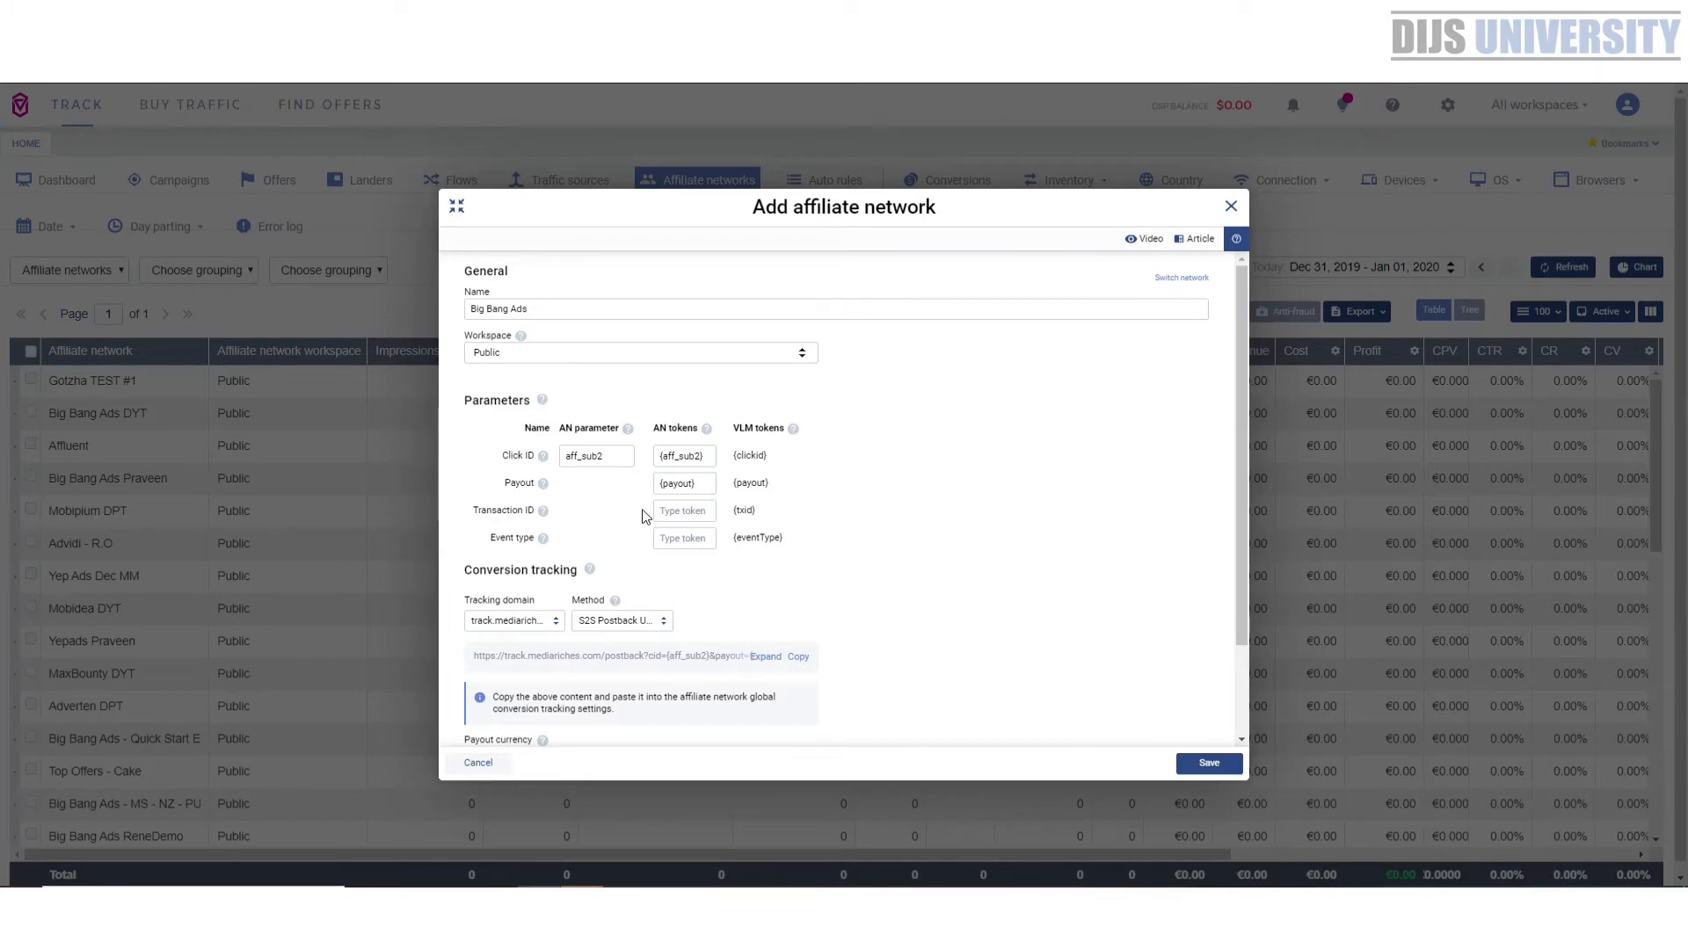
pyautogui.scroll(-2, 789, 524)
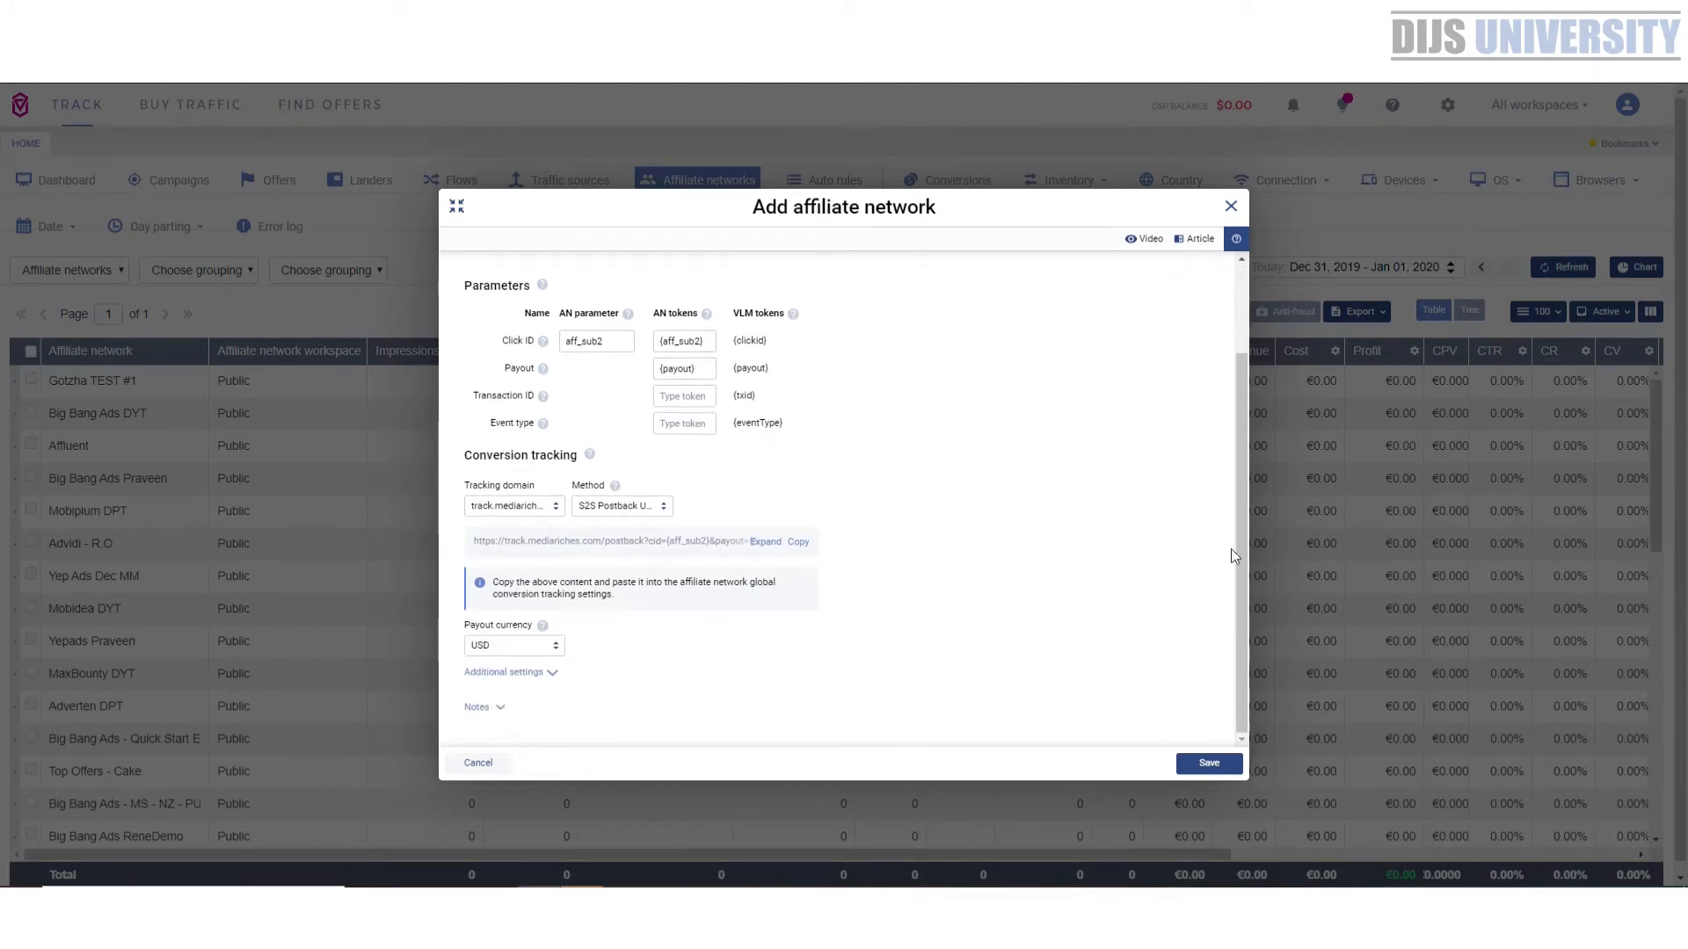
pyautogui.click(1231, 207)
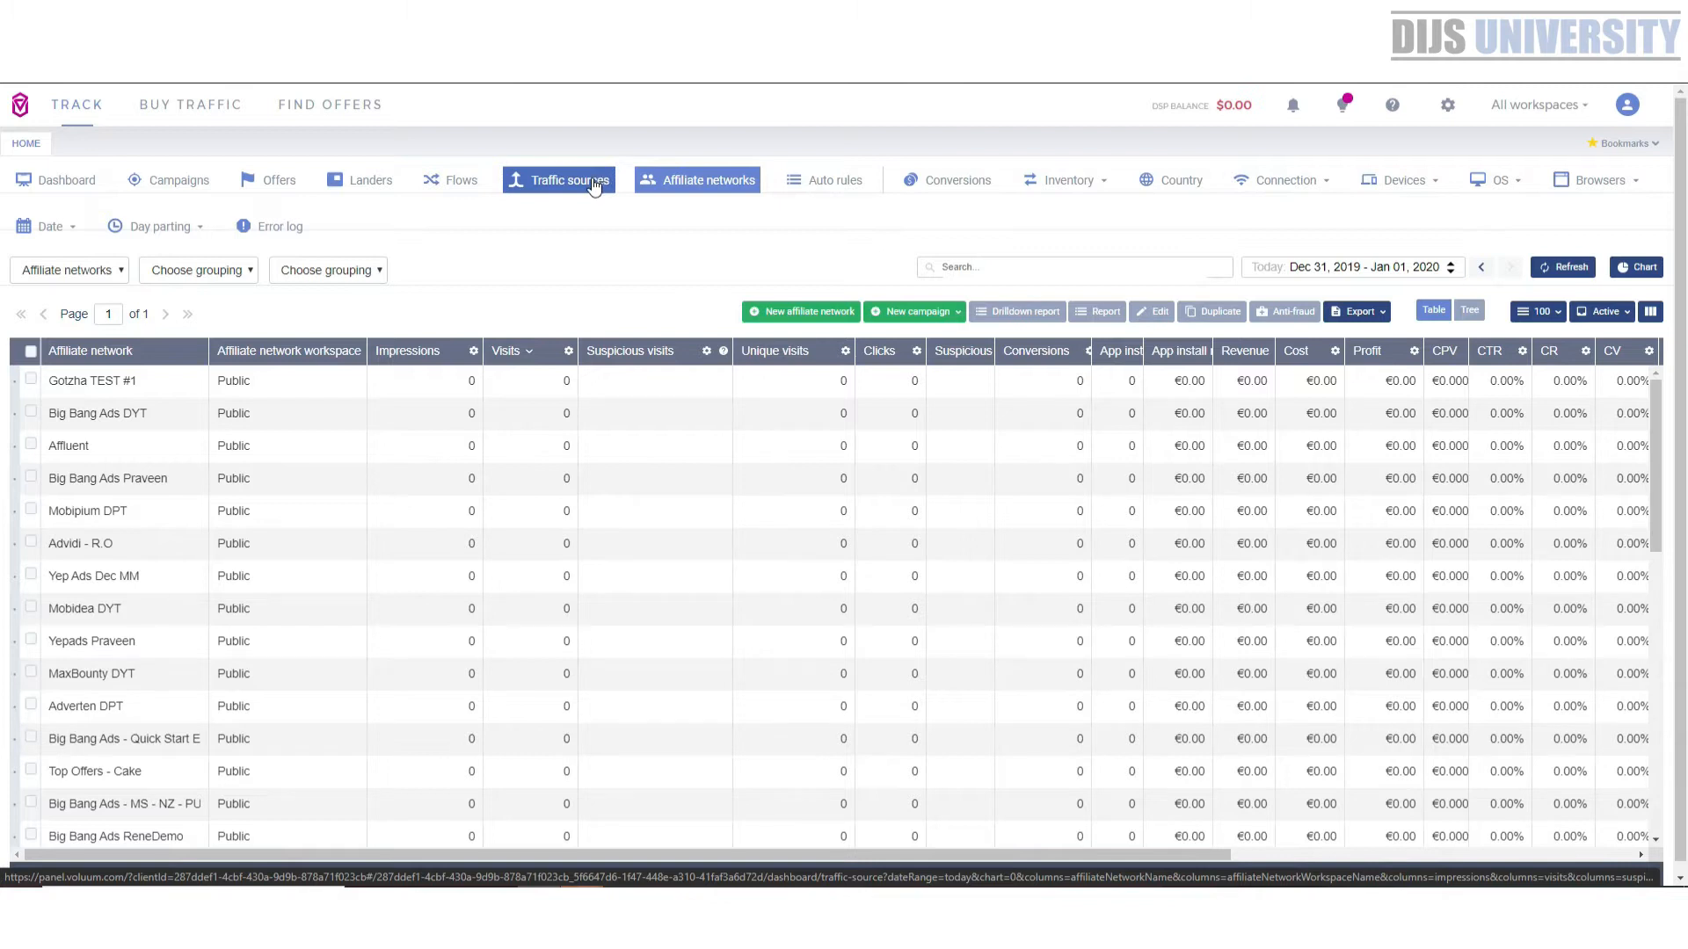
# - Check the Integrations page in the settings and return to the tracking dashboard
pyautogui.click(1447, 105)
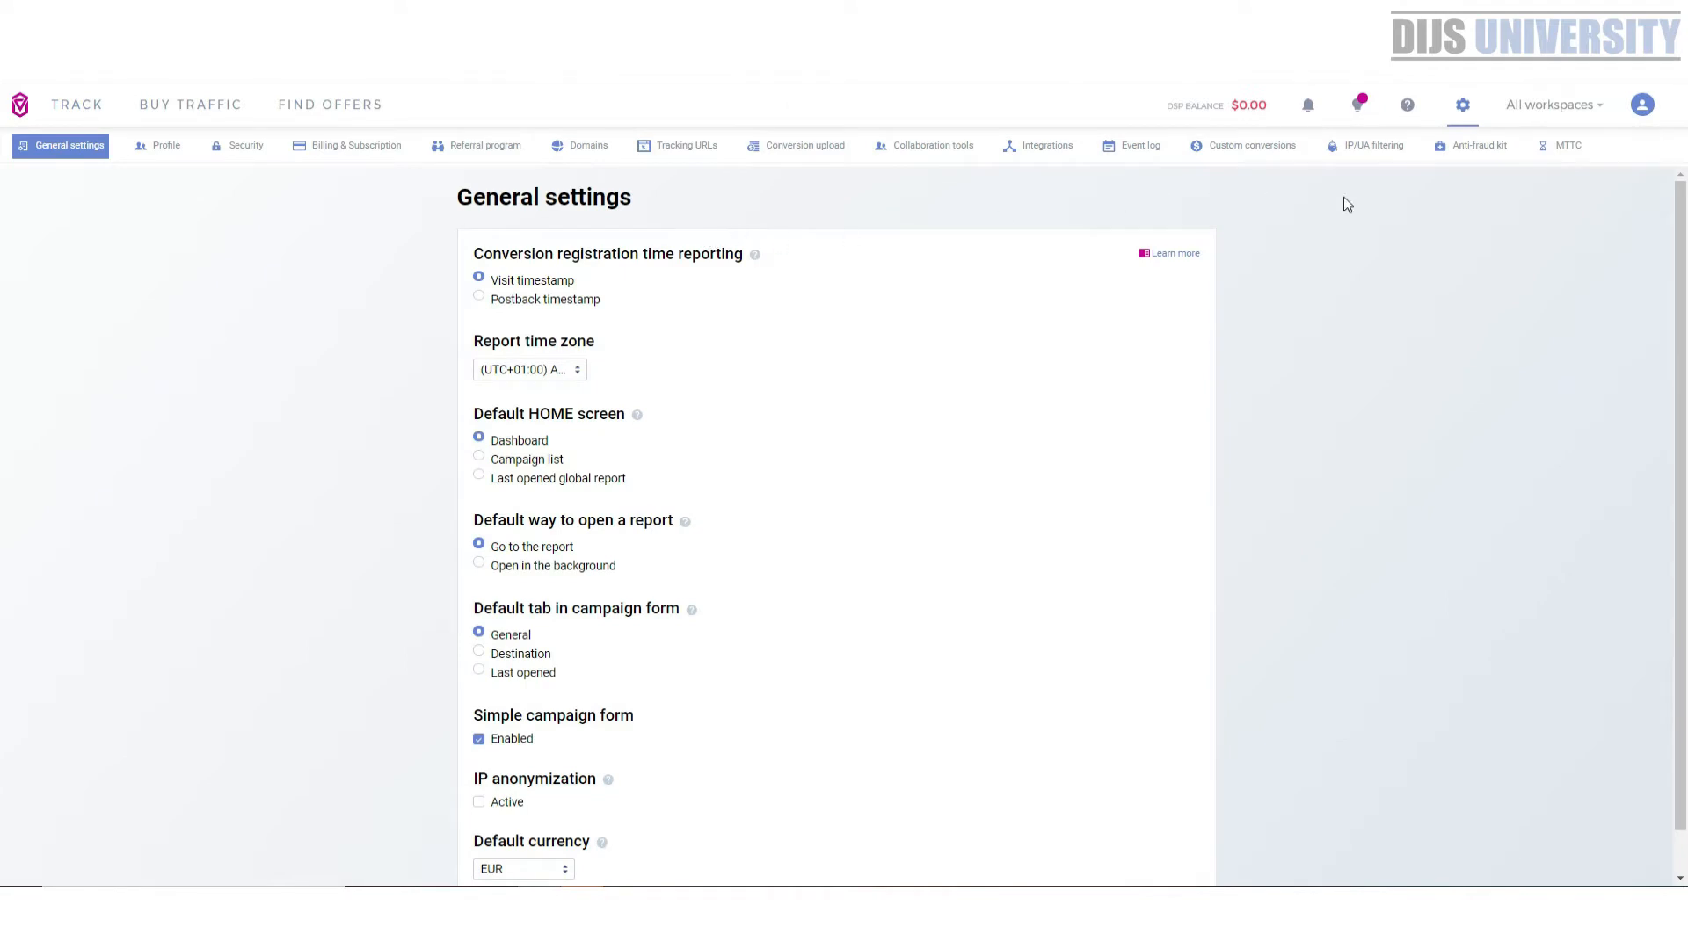
pyautogui.click(1043, 147)
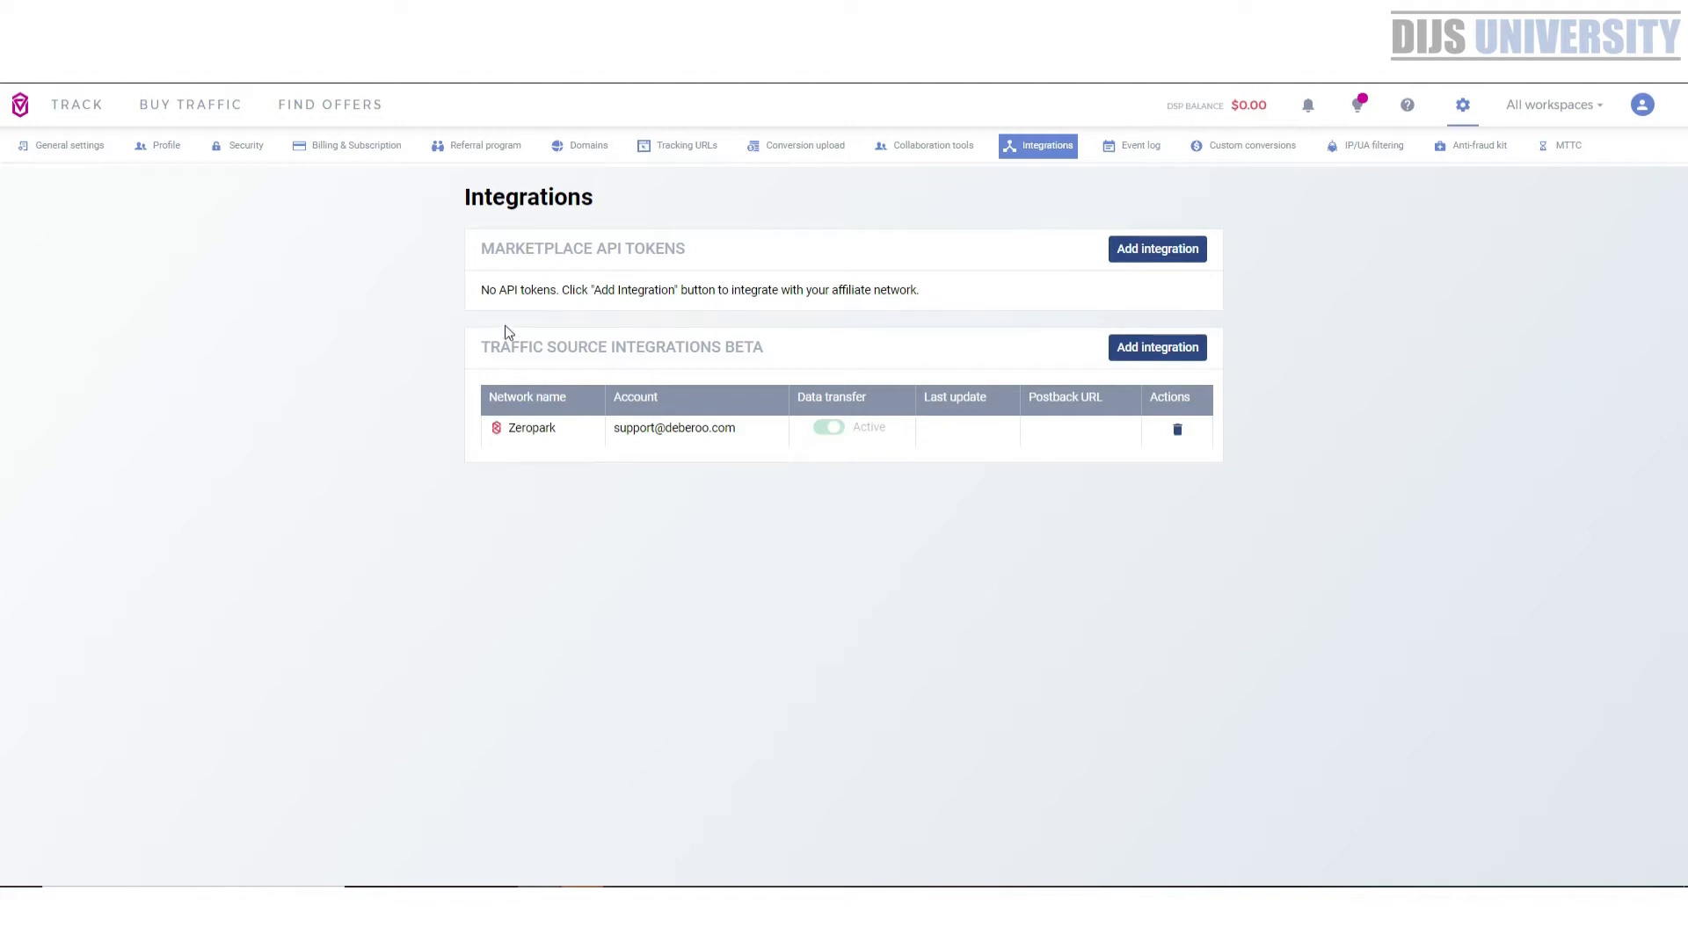
pyautogui.click(69, 109)
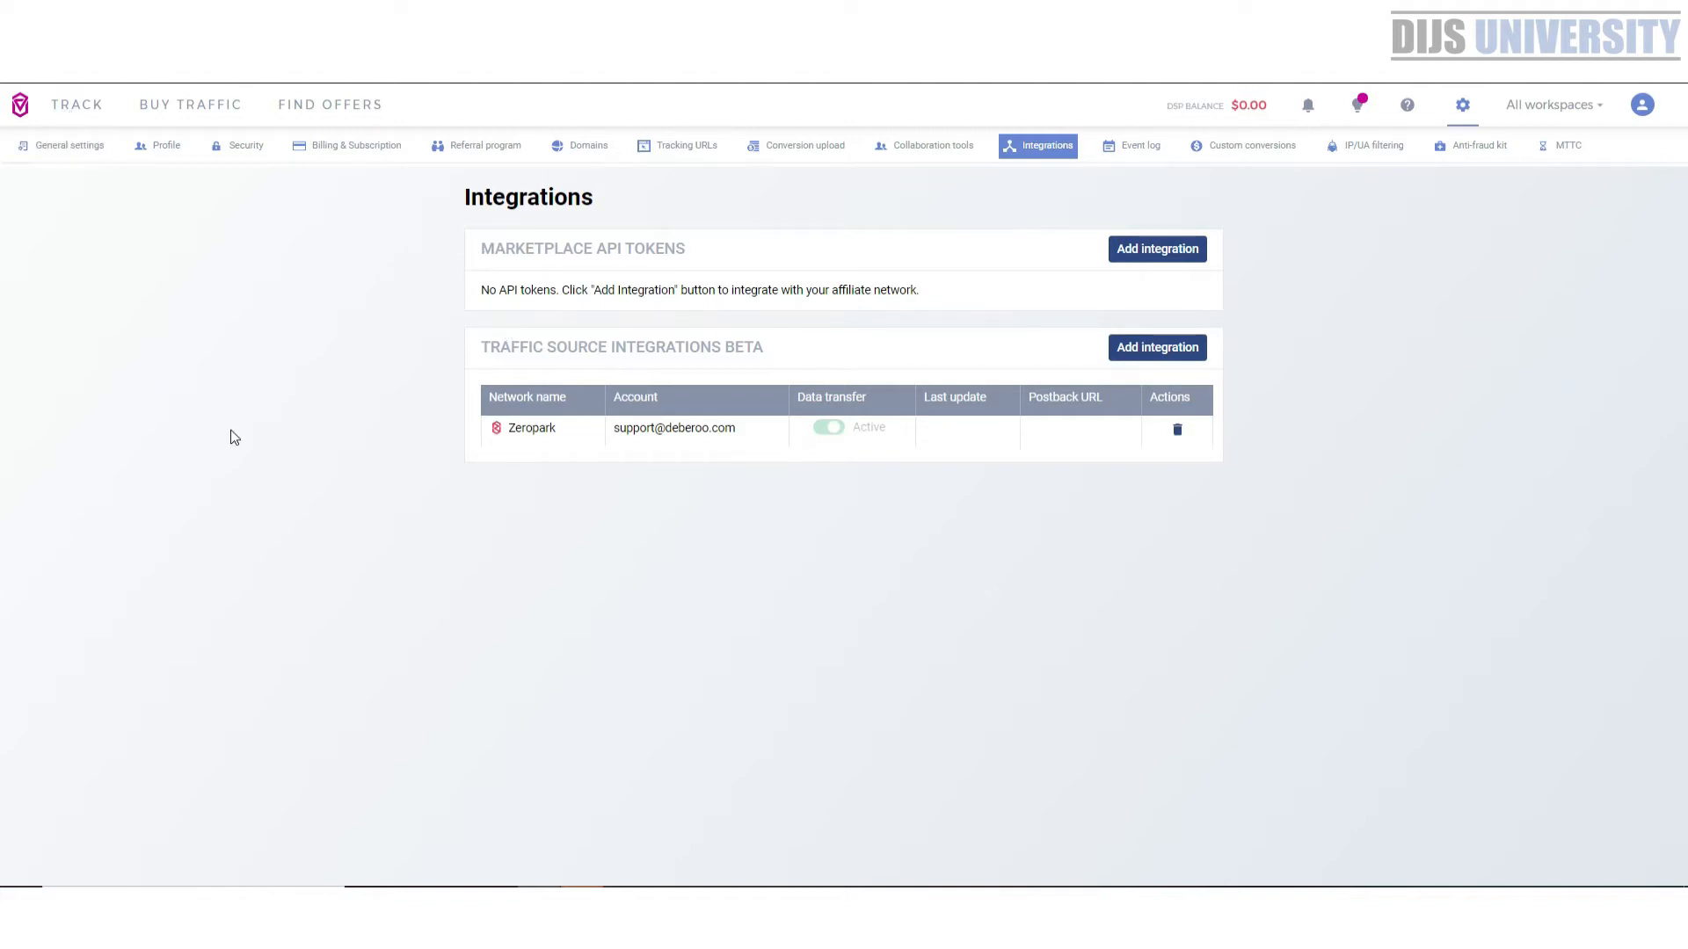
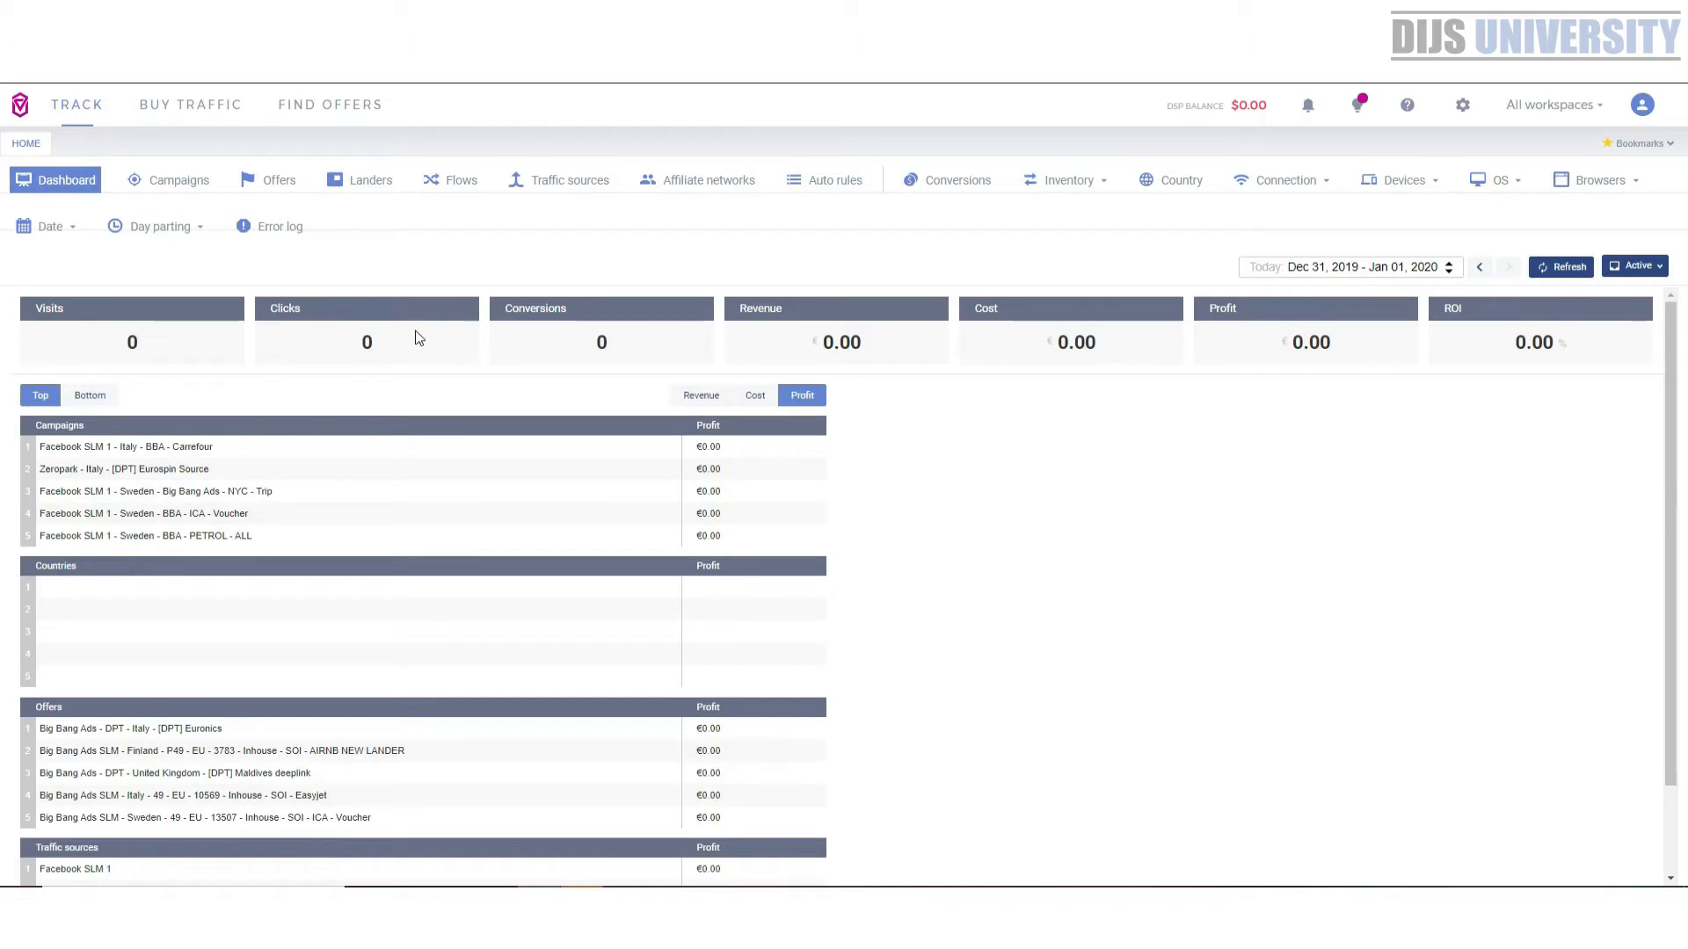
# - Start a new offer in the Public workspace and set its affiliate network to Big Bang Ads - FB
pyautogui.click(274, 179)
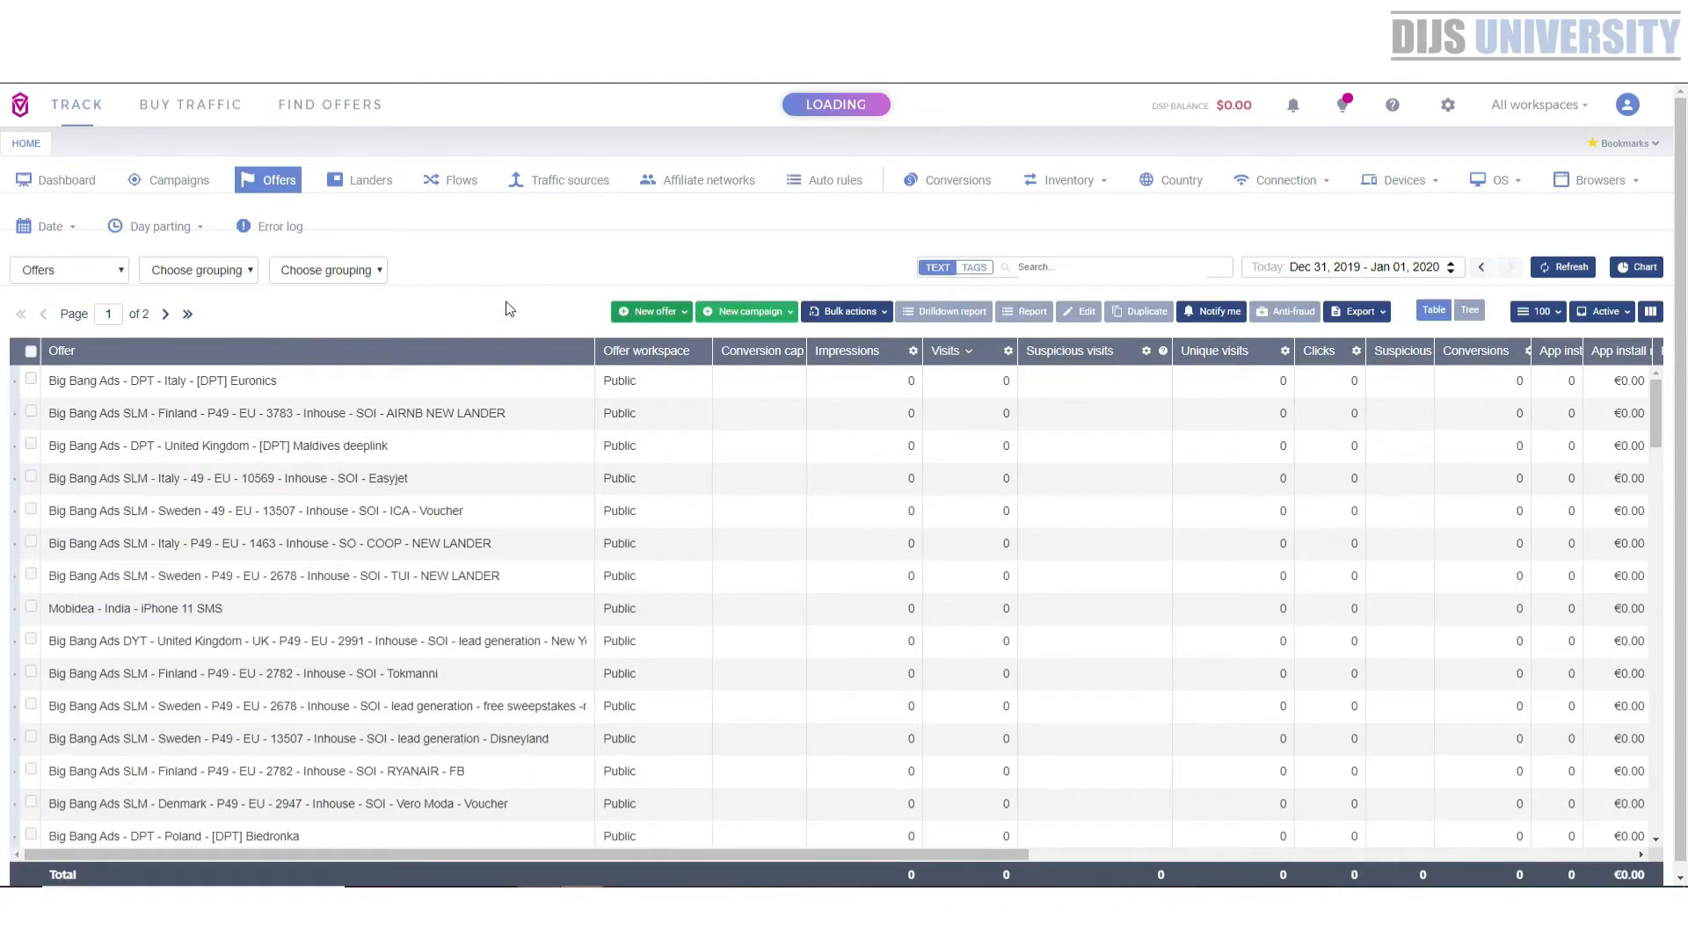
pyautogui.click(649, 311)
pyautogui.click(611, 341)
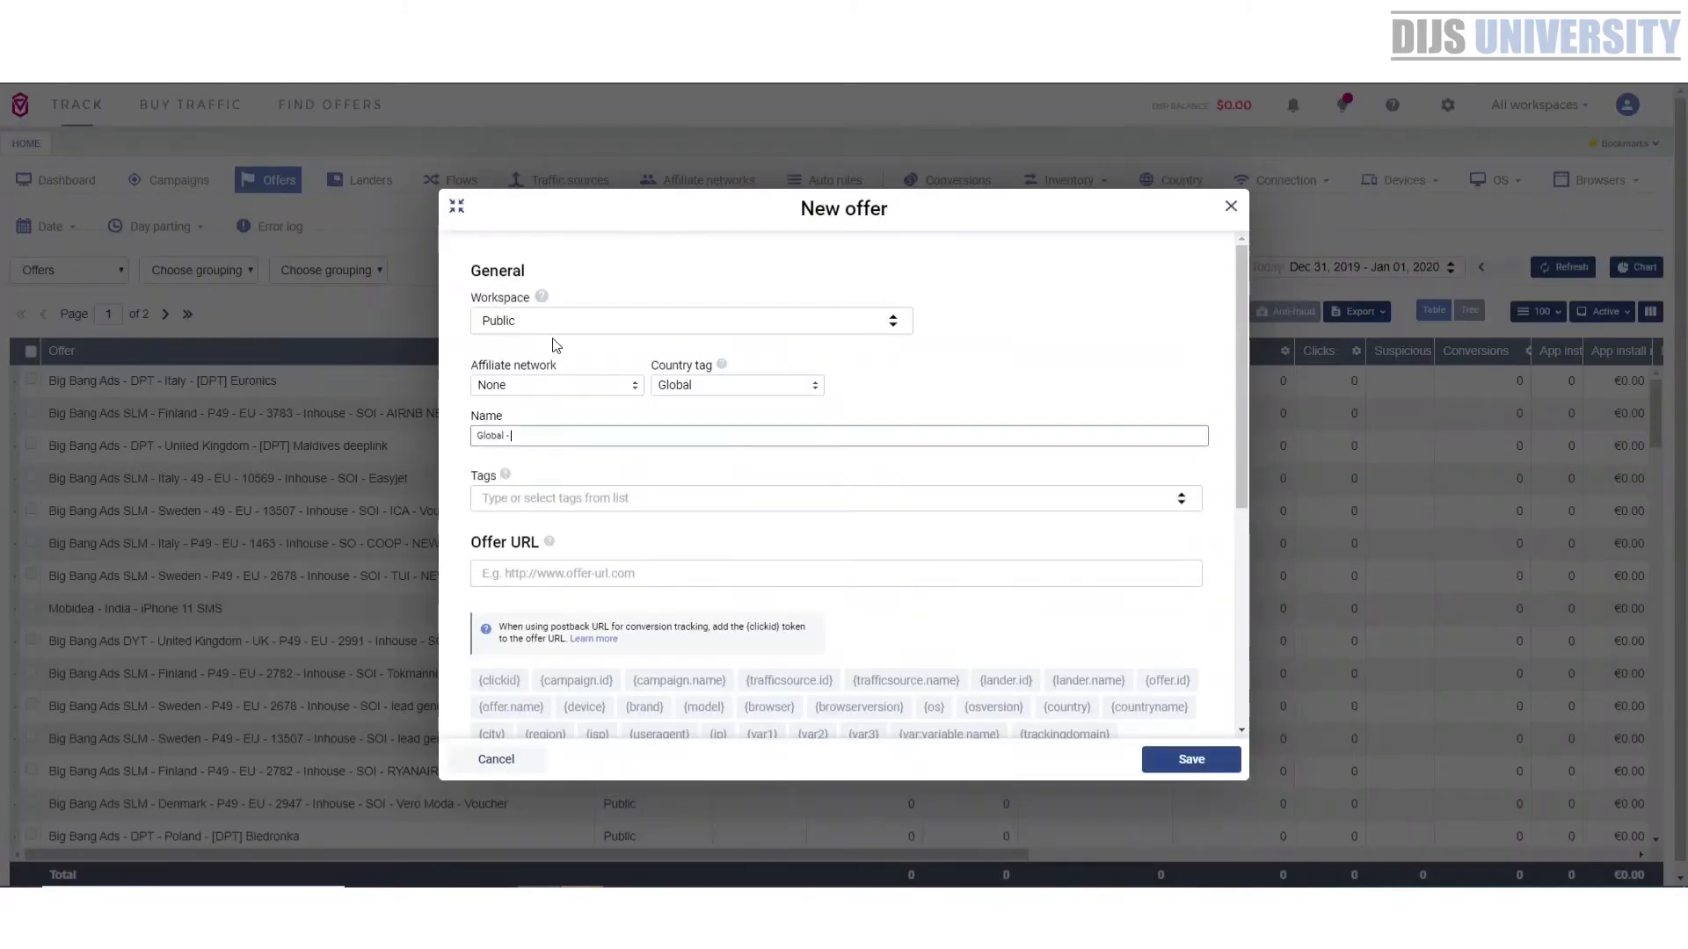
pyautogui.click(553, 387)
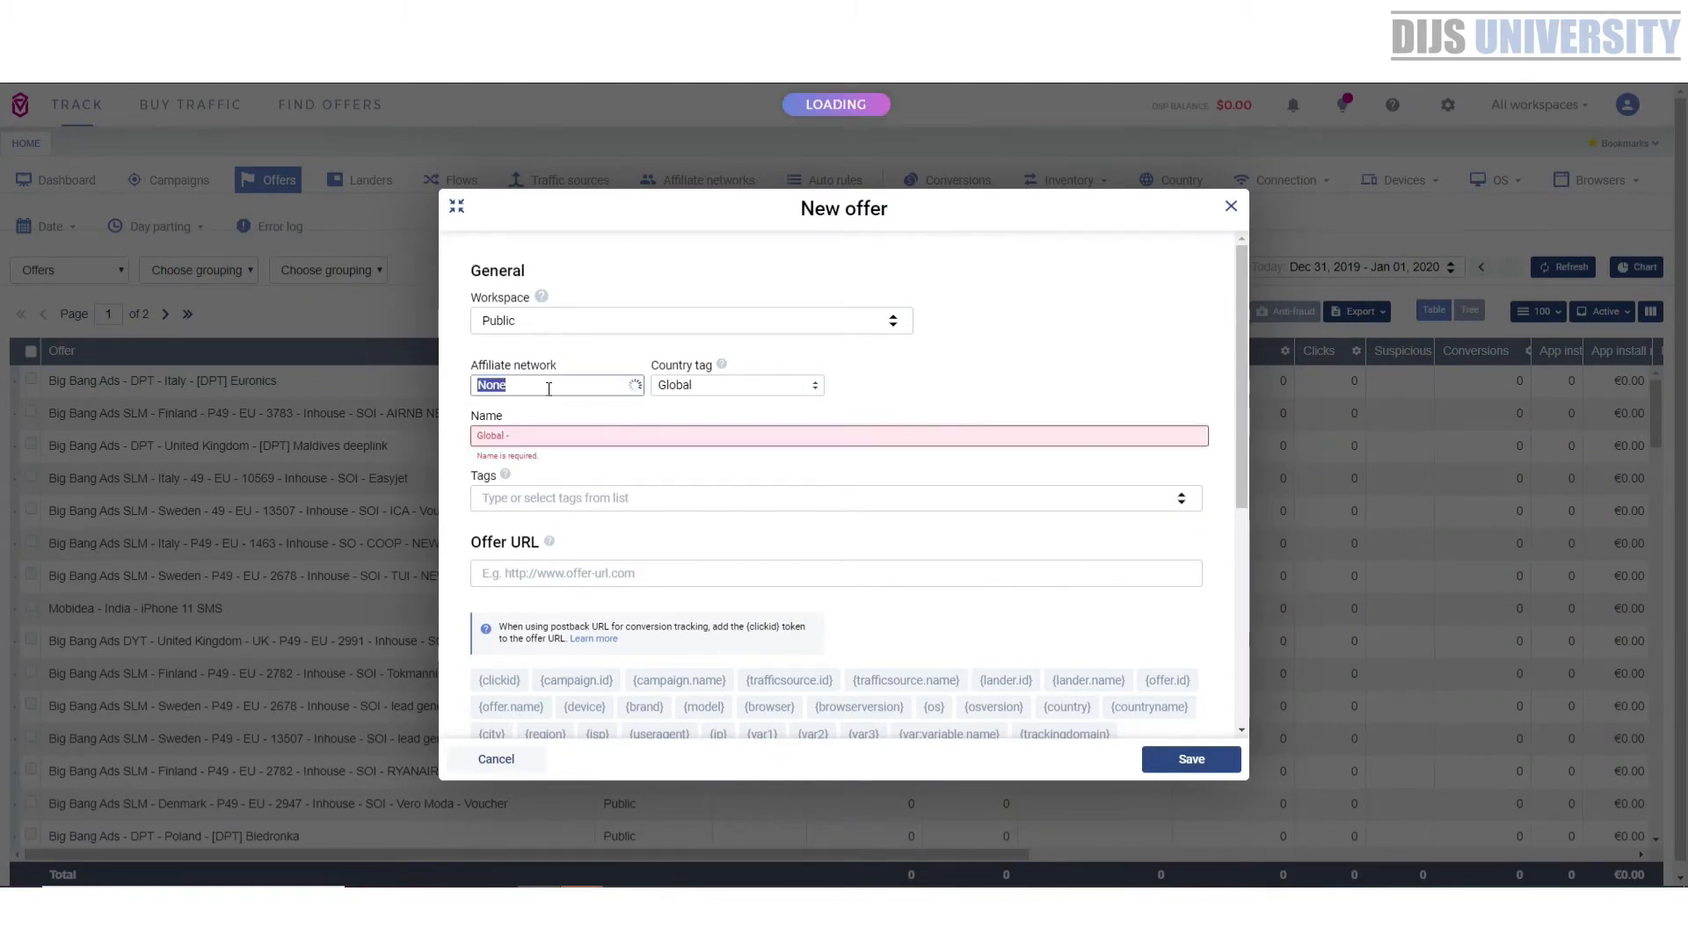
pyautogui.click(548, 389)
pyautogui.press('BackSpace')
pyautogui.press('BackSpace')
pyautogui.moveTo(549, 390); pyautogui.dragTo(376, 371)
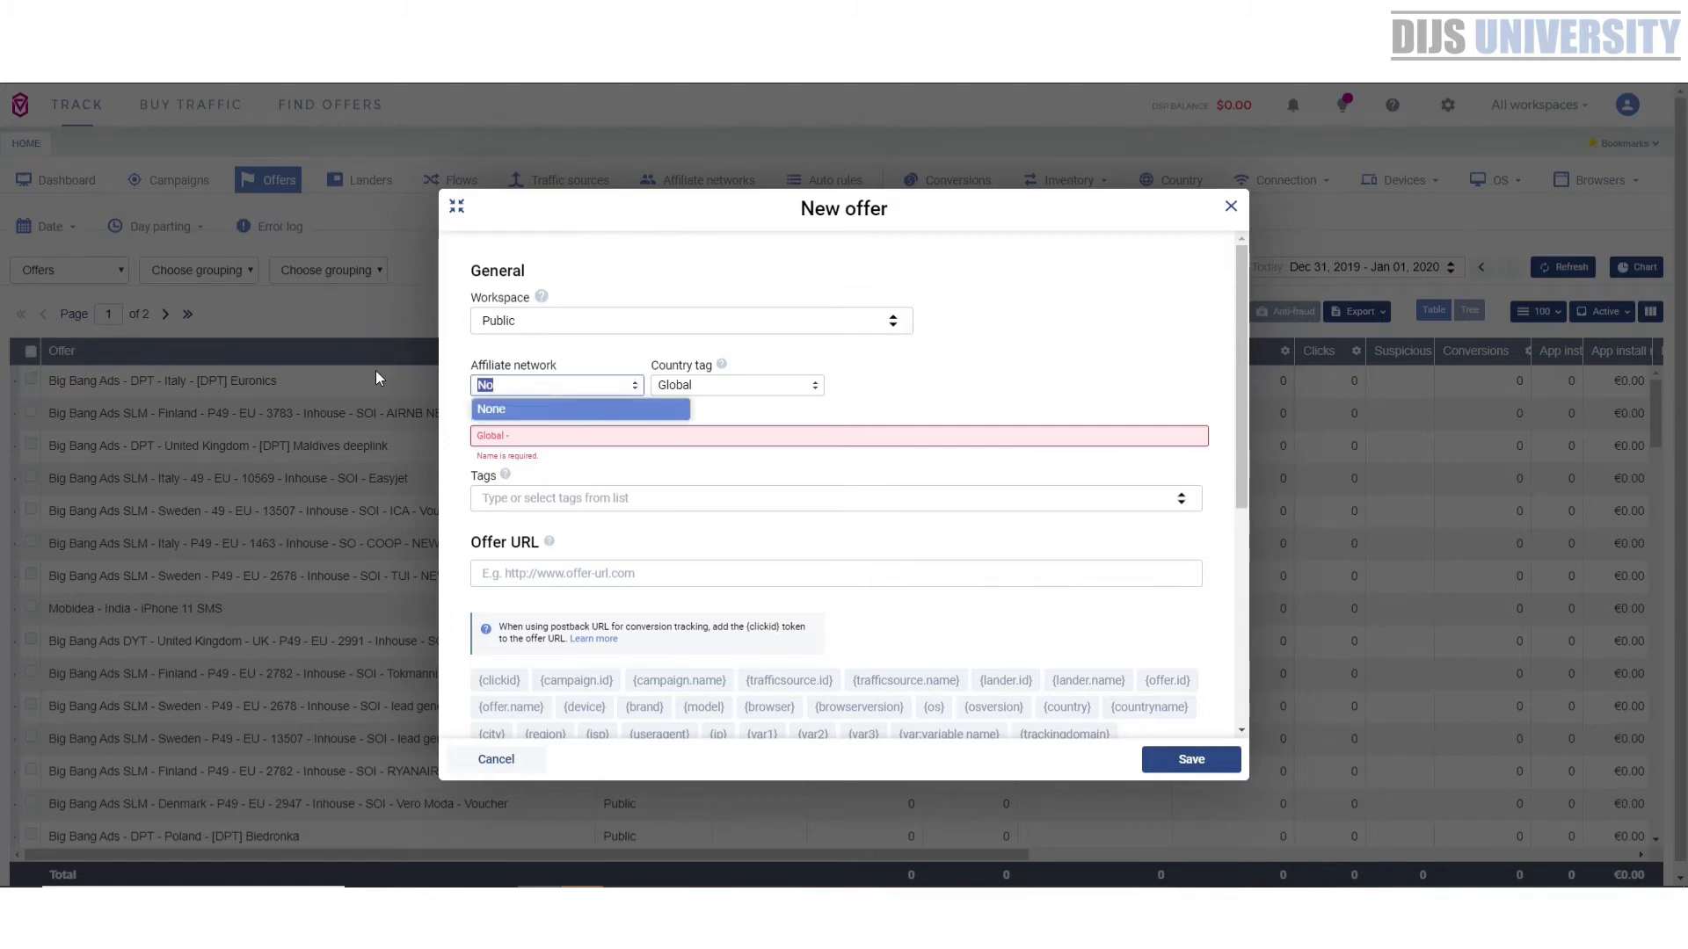
pyautogui.write('big')
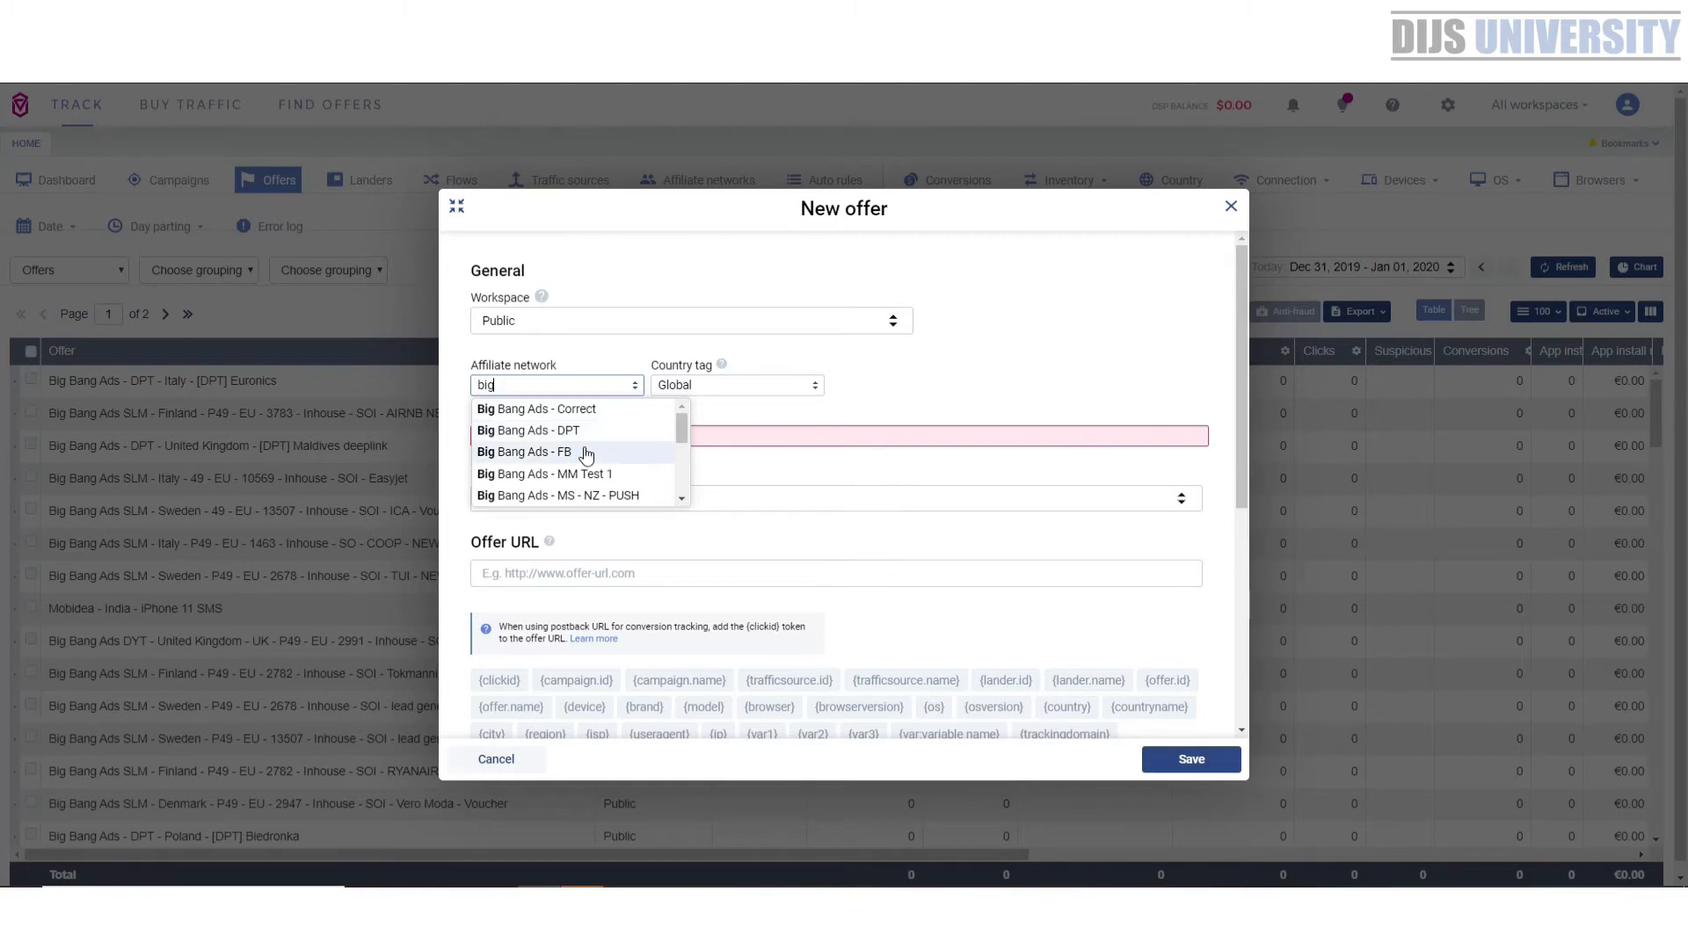
pyautogui.click(586, 453)
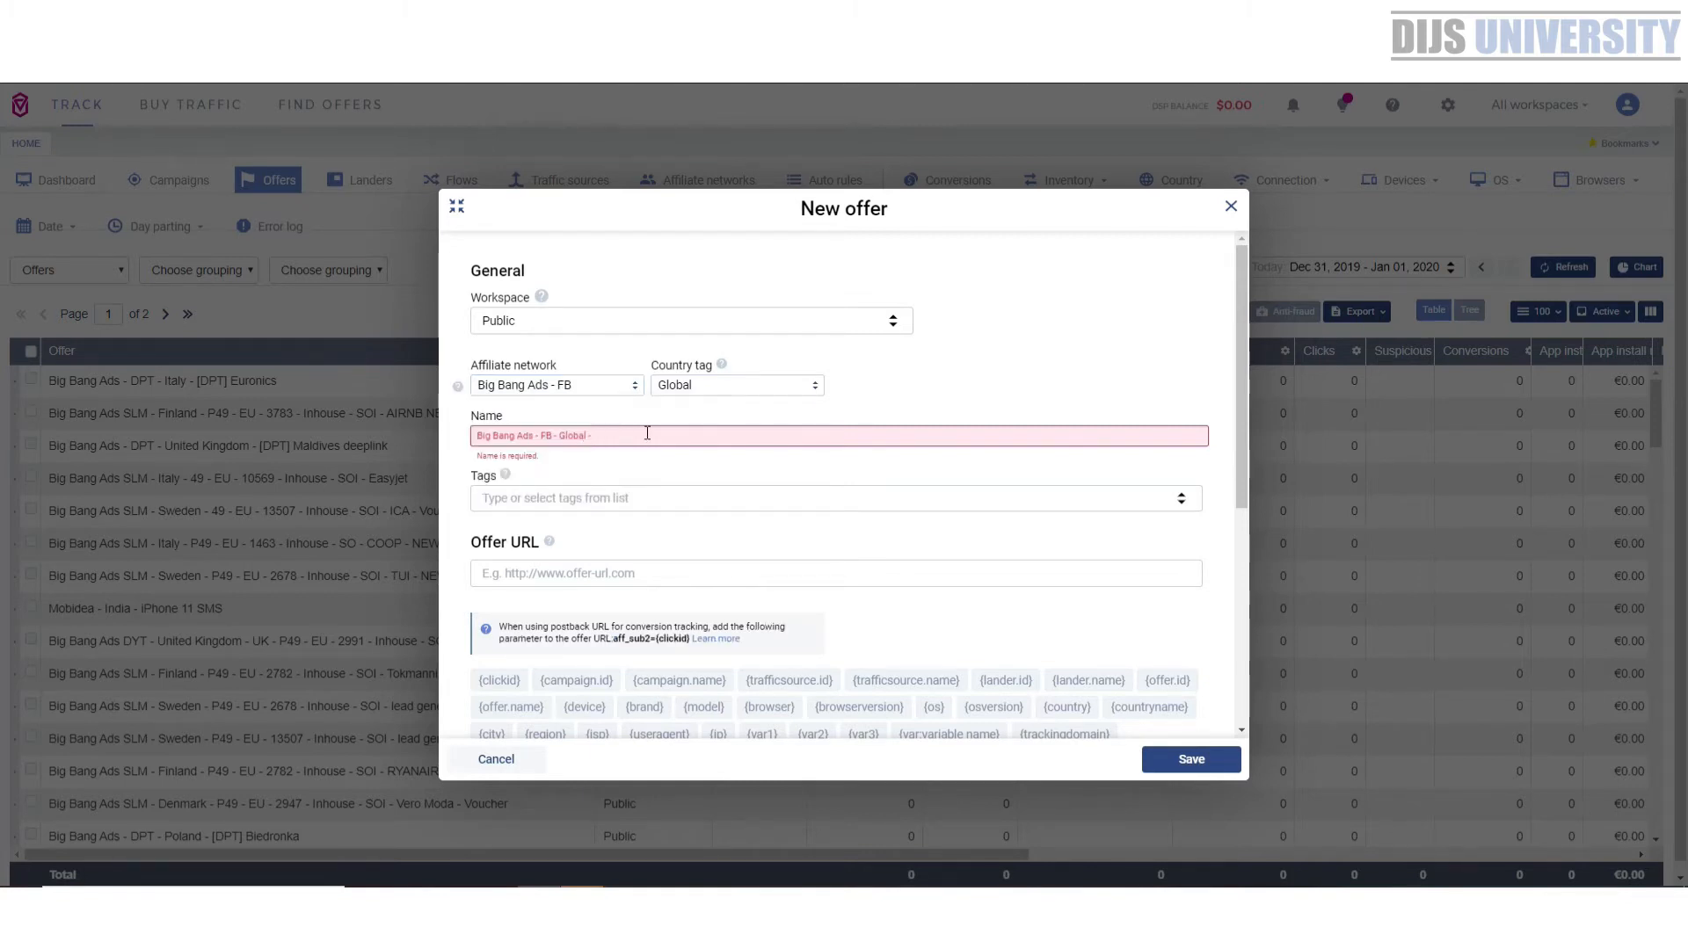
# - Set the offer's country tag to New Zealand and add "iphone" to the end of its name
pyautogui.click(719, 385)
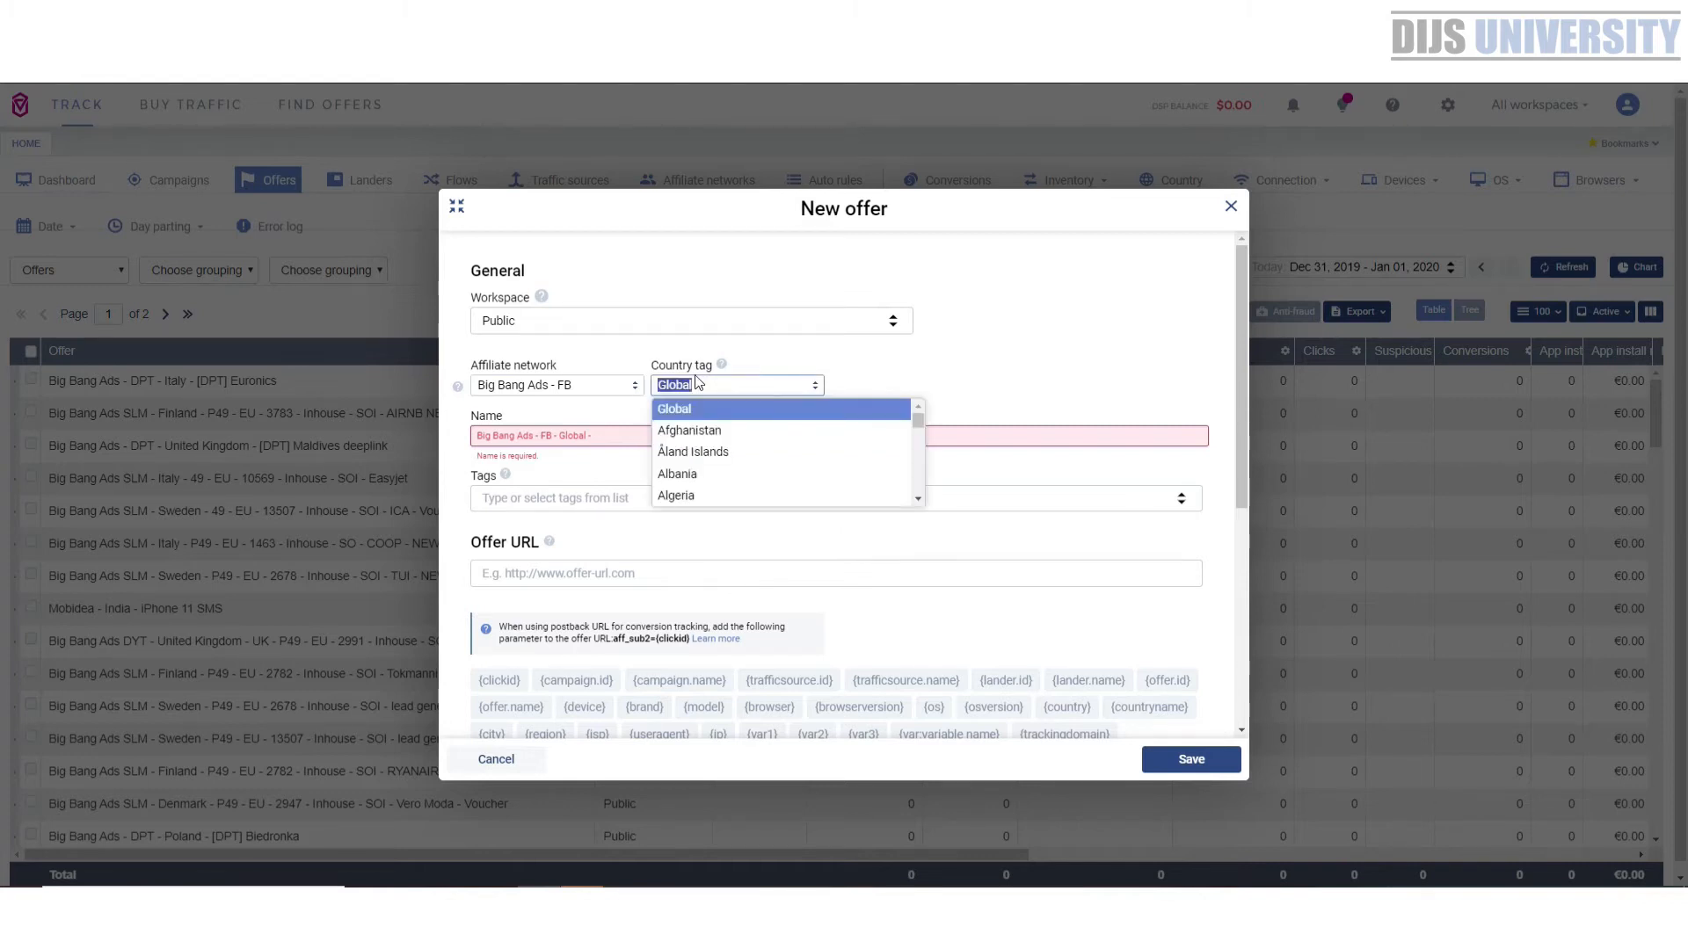
pyautogui.write('New')
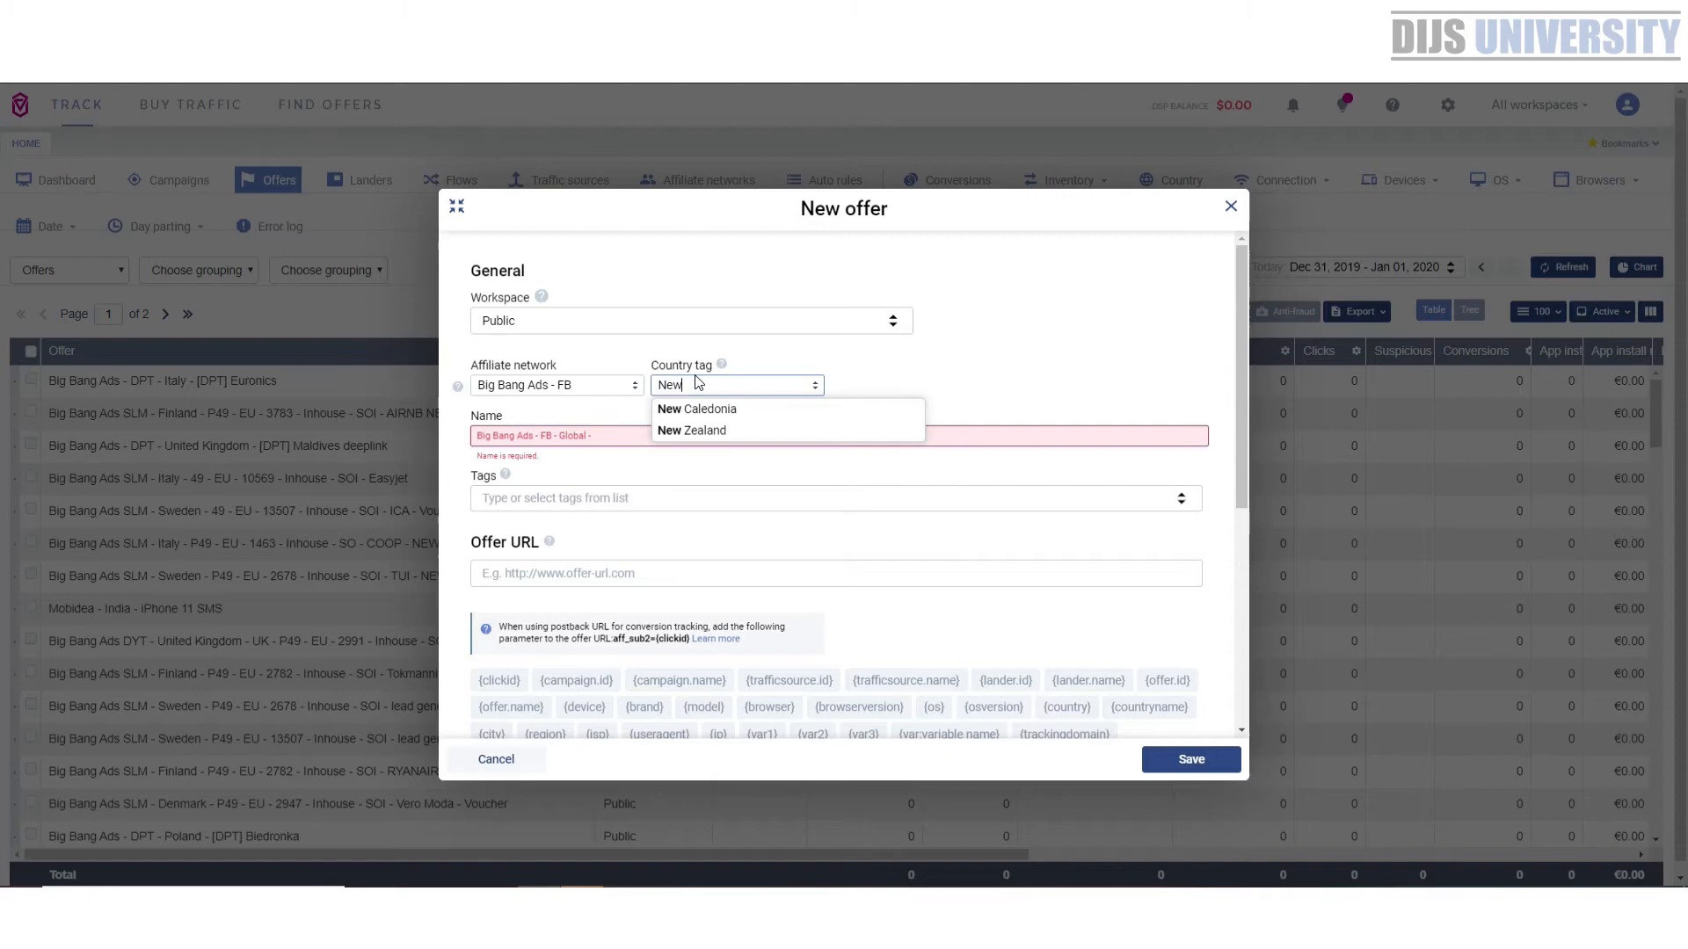
pyautogui.click(773, 431)
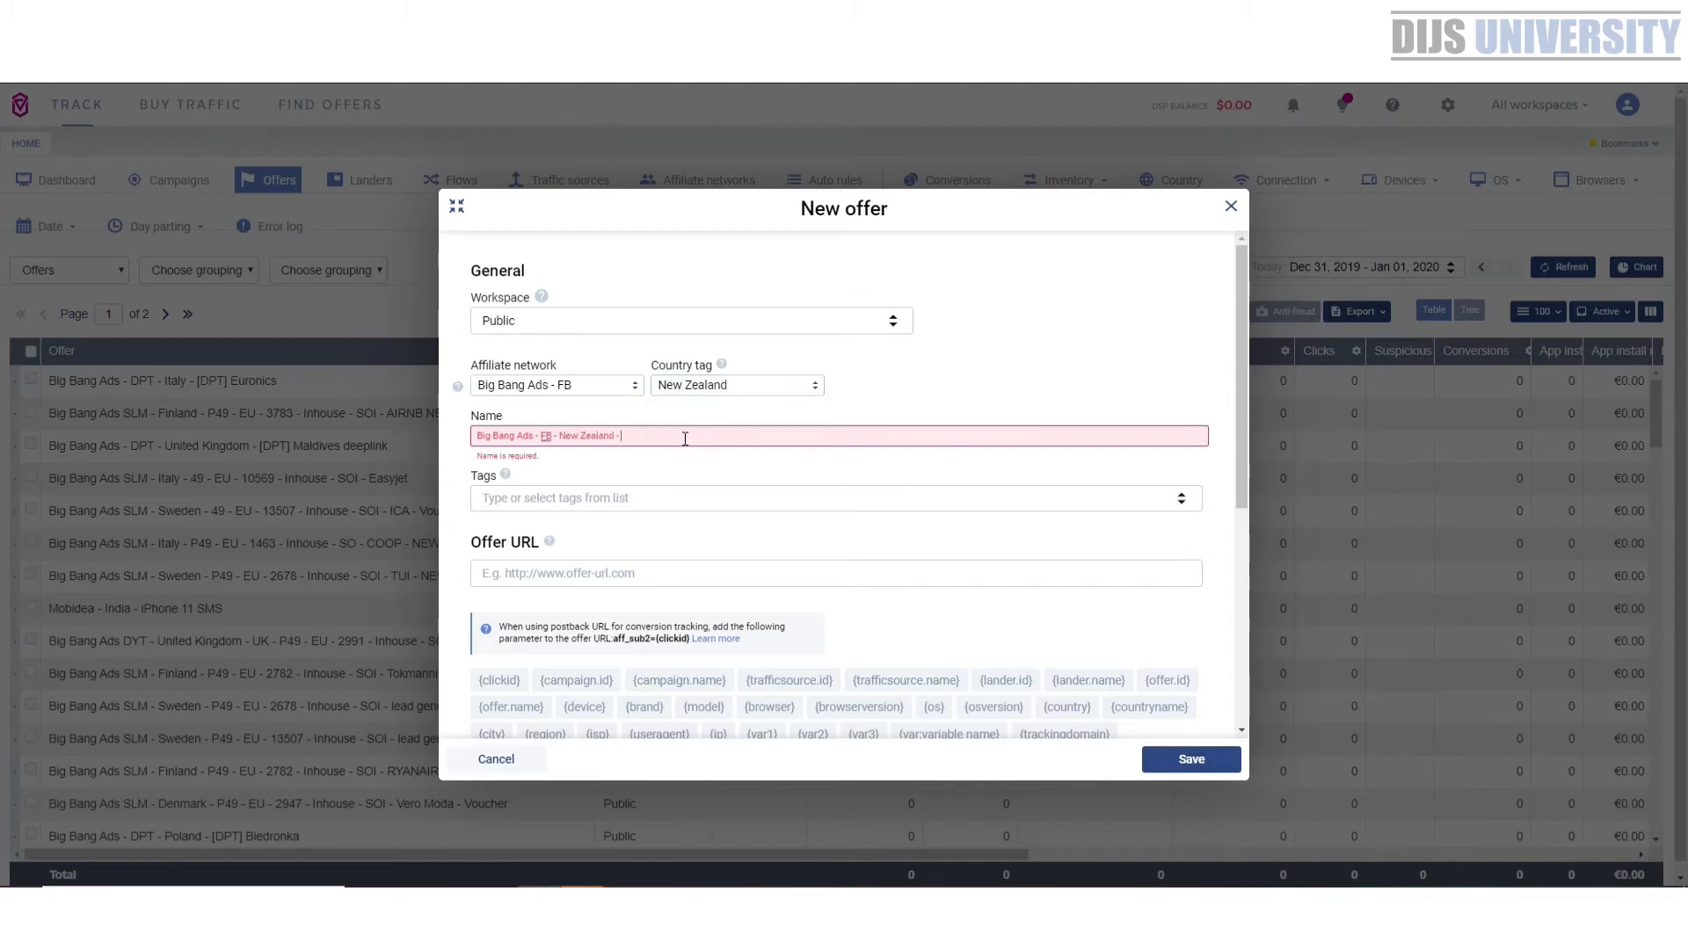
pyautogui.click(685, 439)
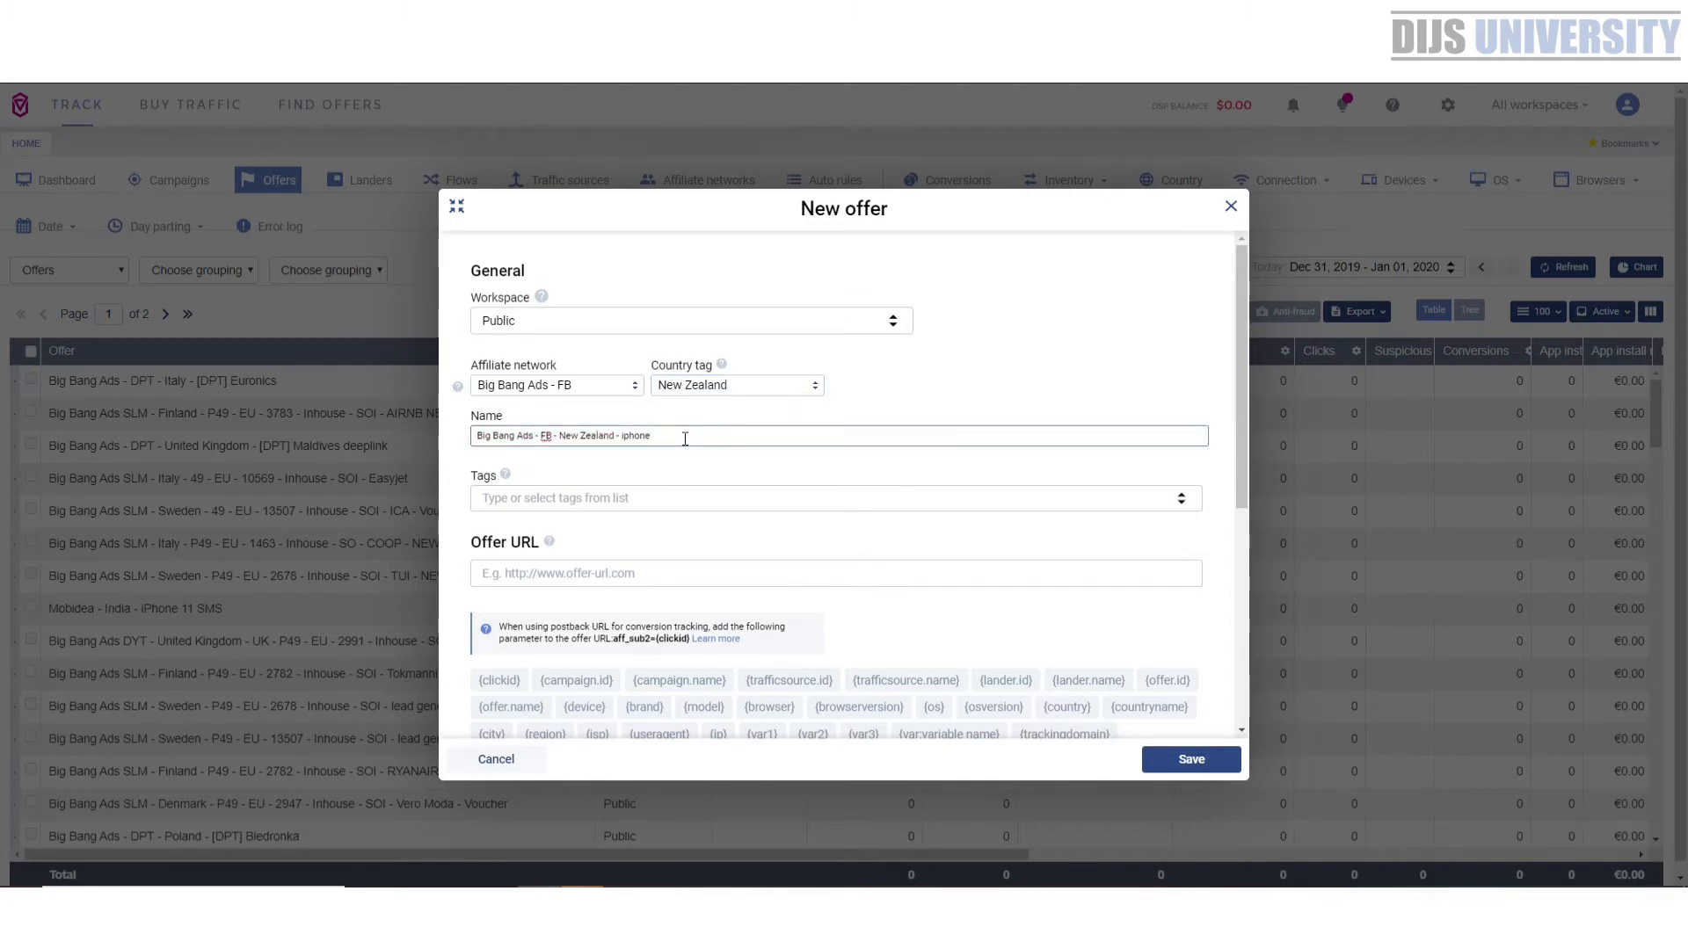
# - Switch to the New Zealand sweepstakes offer on the Big Bang Ads site, choose Landing Page - iPhone 11 and copy the tracking link
pyautogui.click(690, 570)
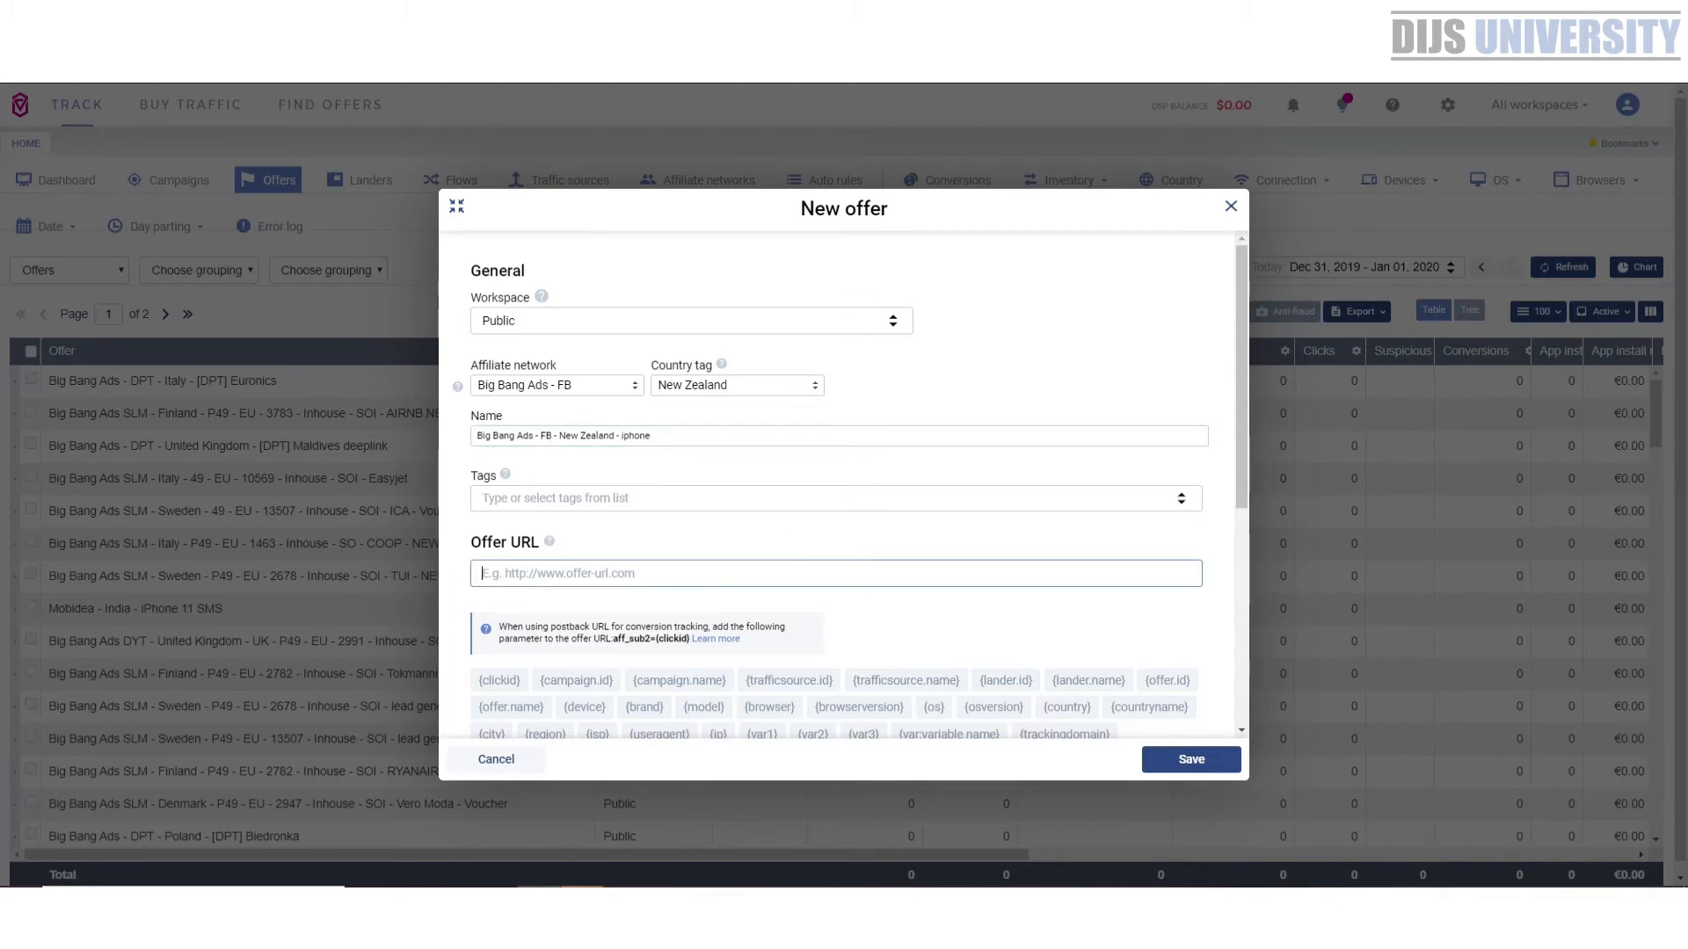
pyautogui.click(841, 11)
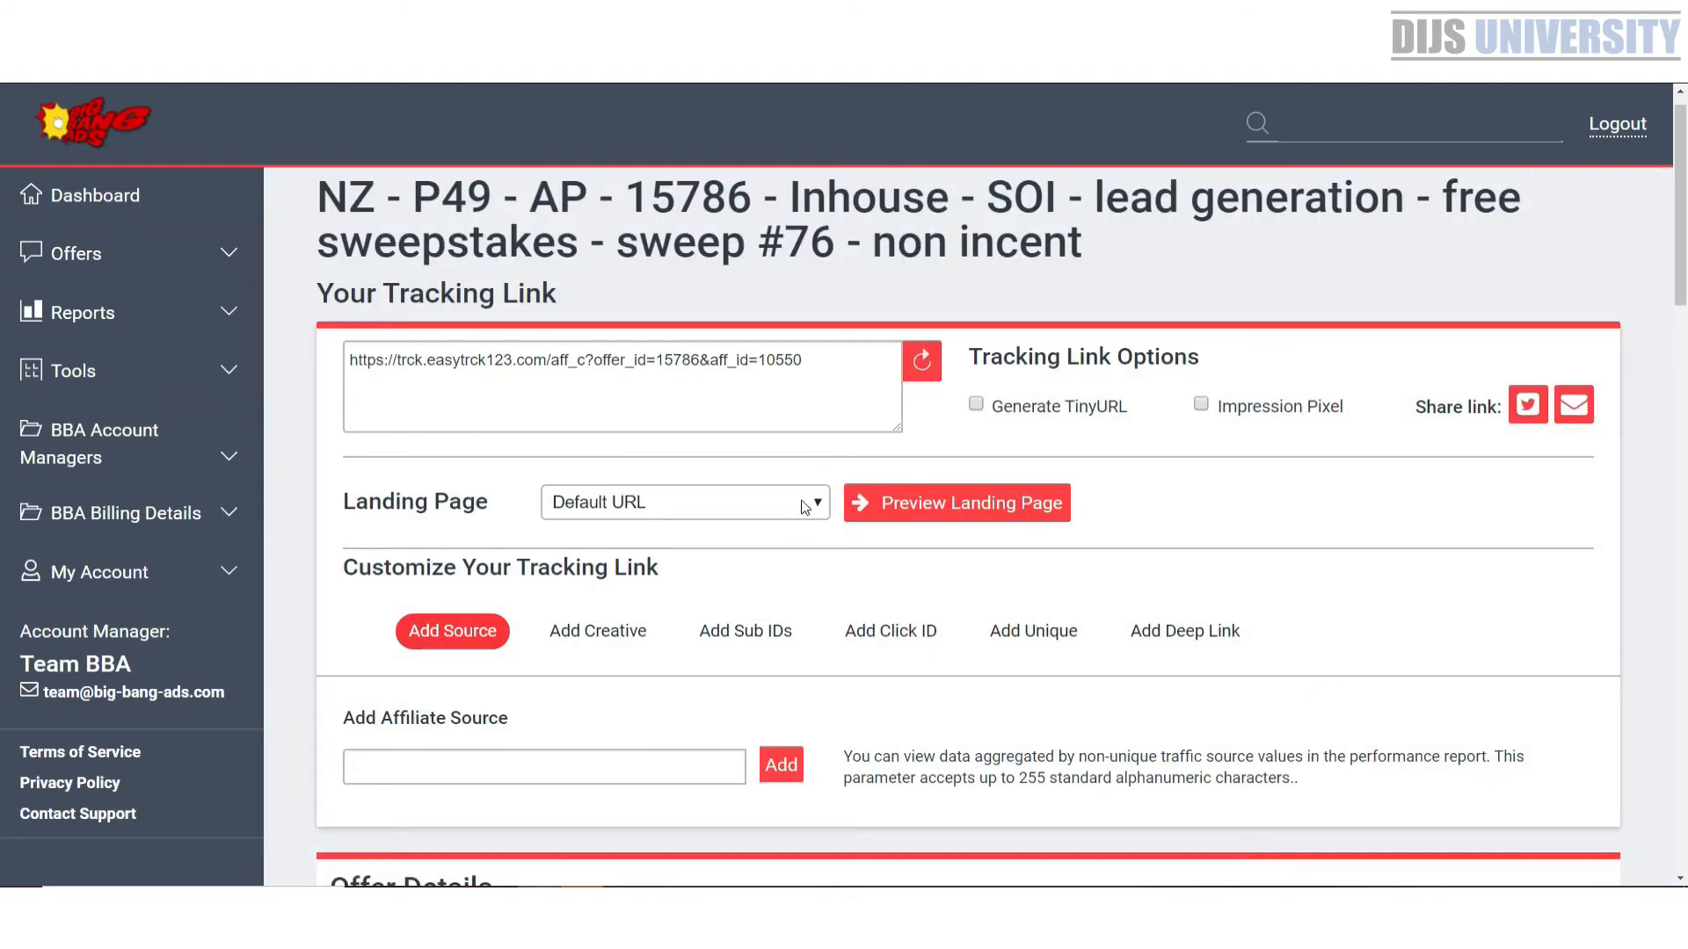
pyautogui.click(804, 507)
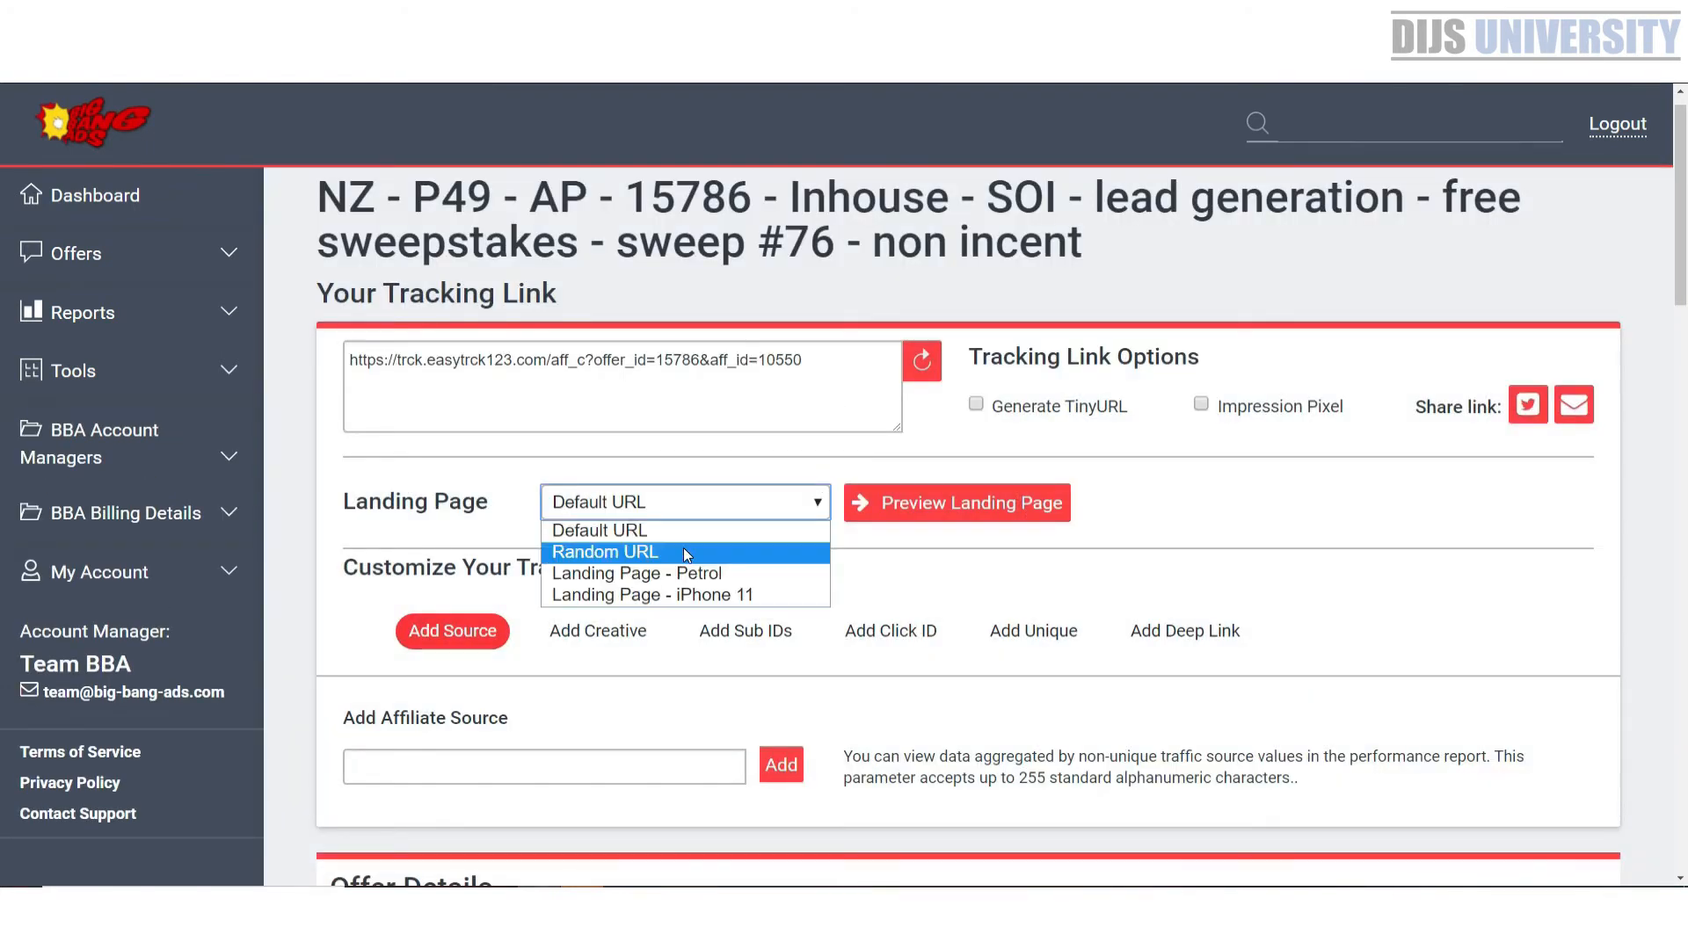
pyautogui.click(690, 605)
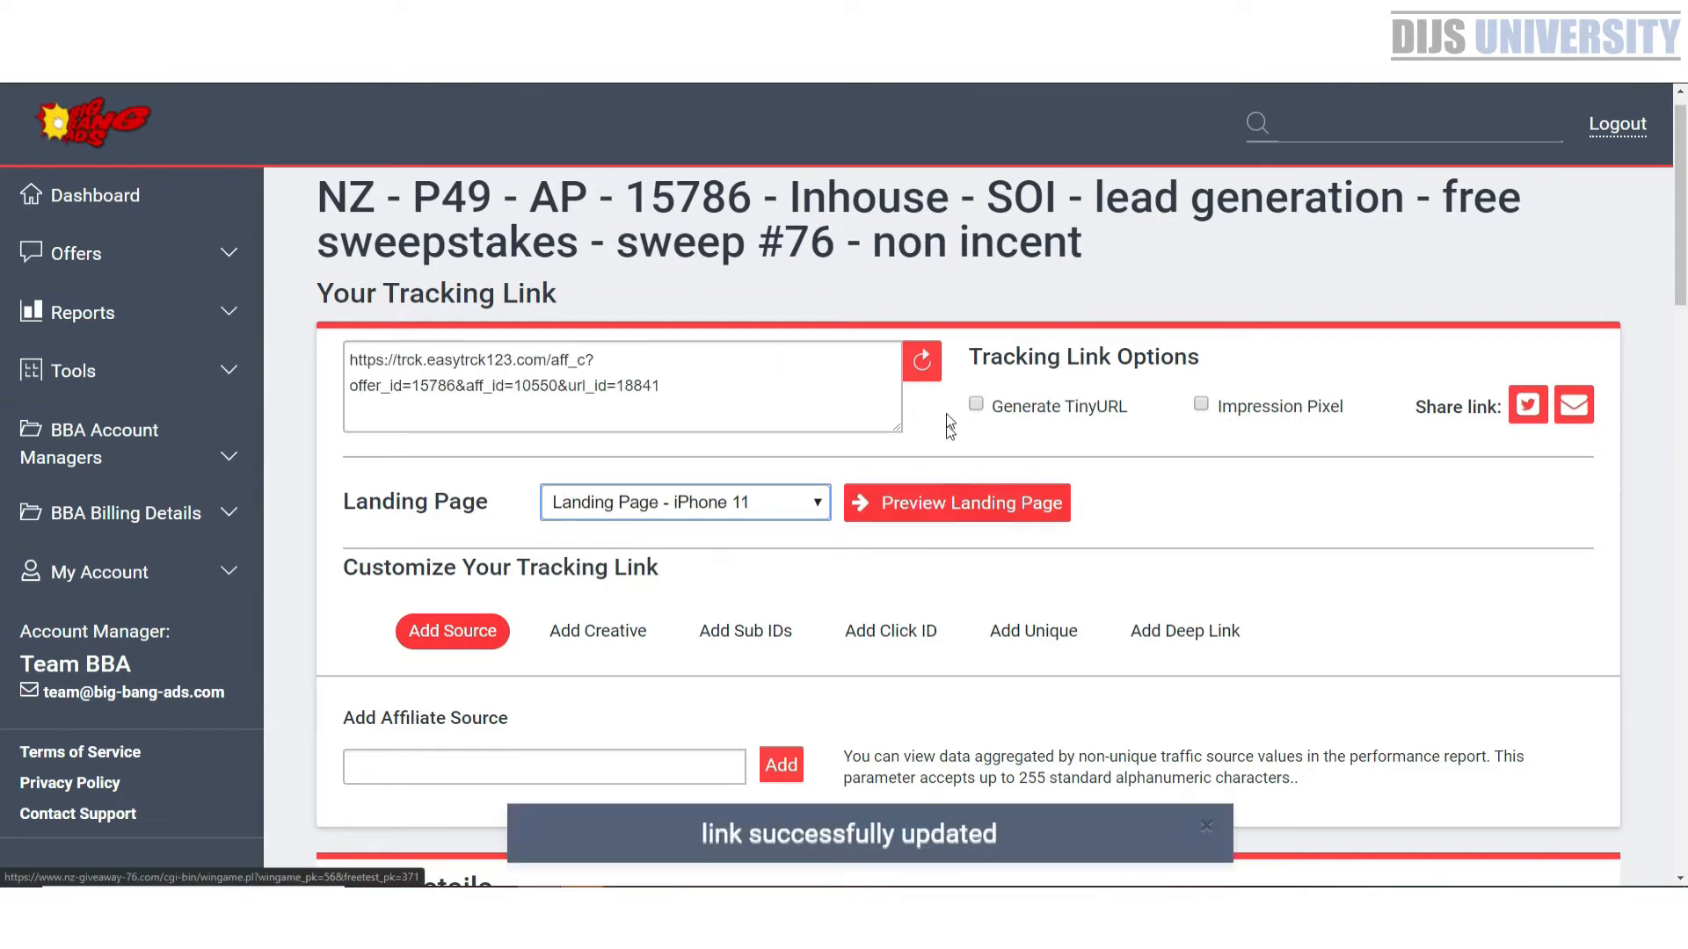
pyautogui.click(703, 390)
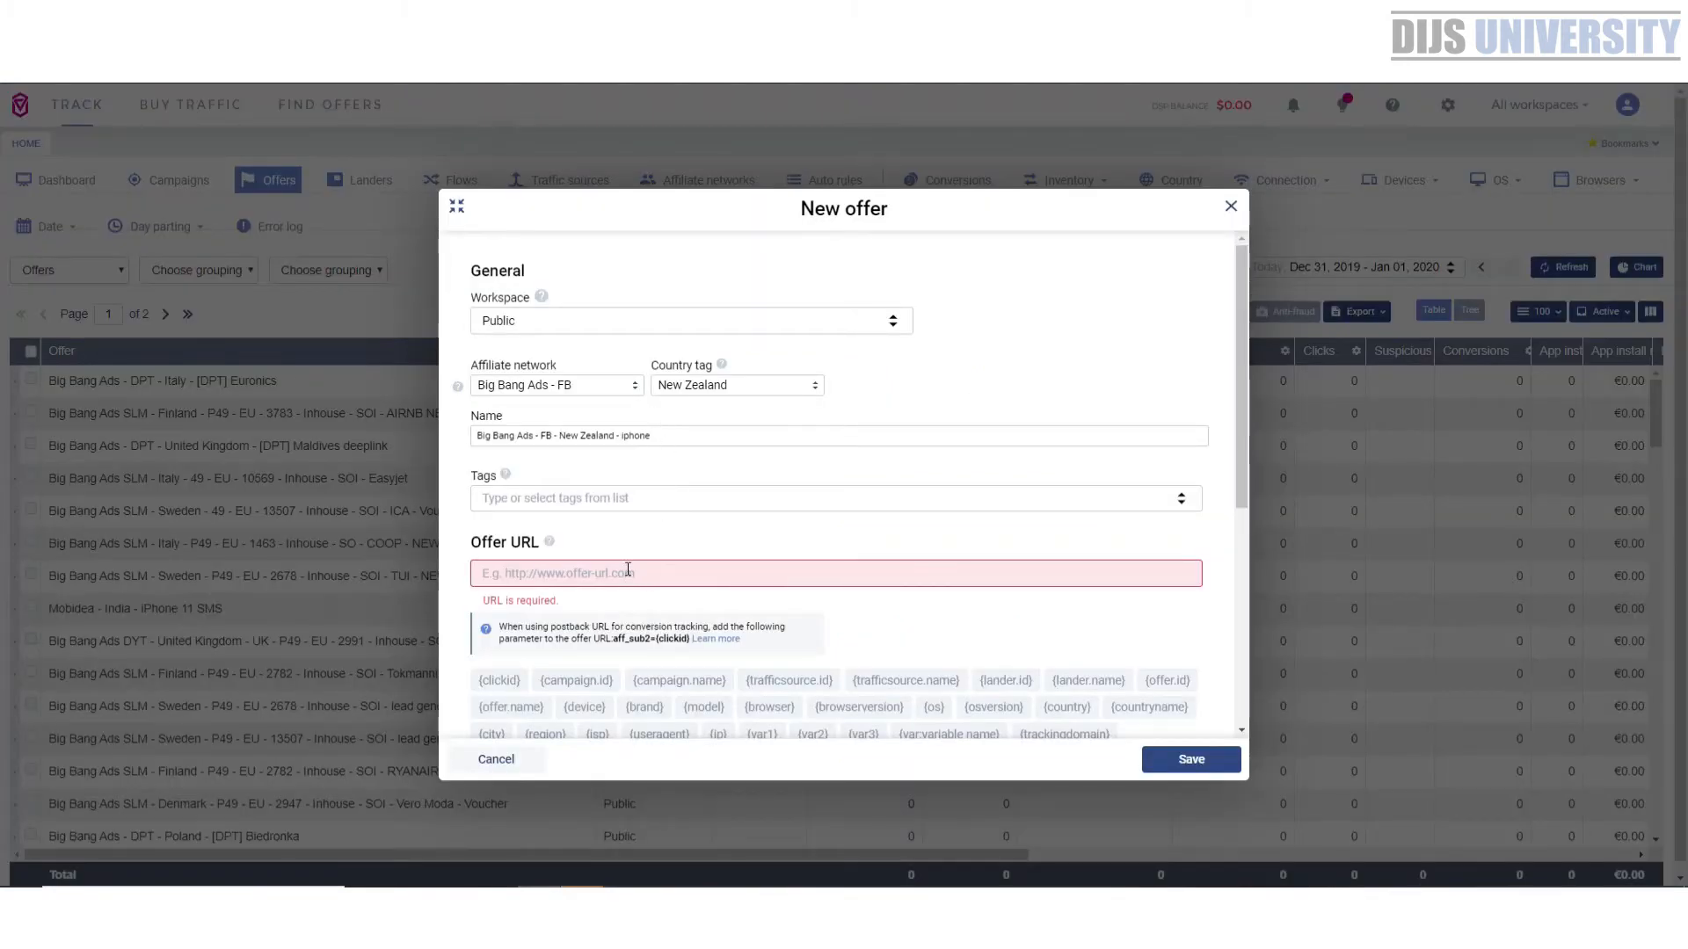
# - Switch back to Voluum and fill the offer URL with the copied tracking link, appending &aff_sub2={clickid}
pyautogui.write('https://trck.easytrck123.com/aff_c?offer_id=15786&aff_id=10550&url_id=18841')
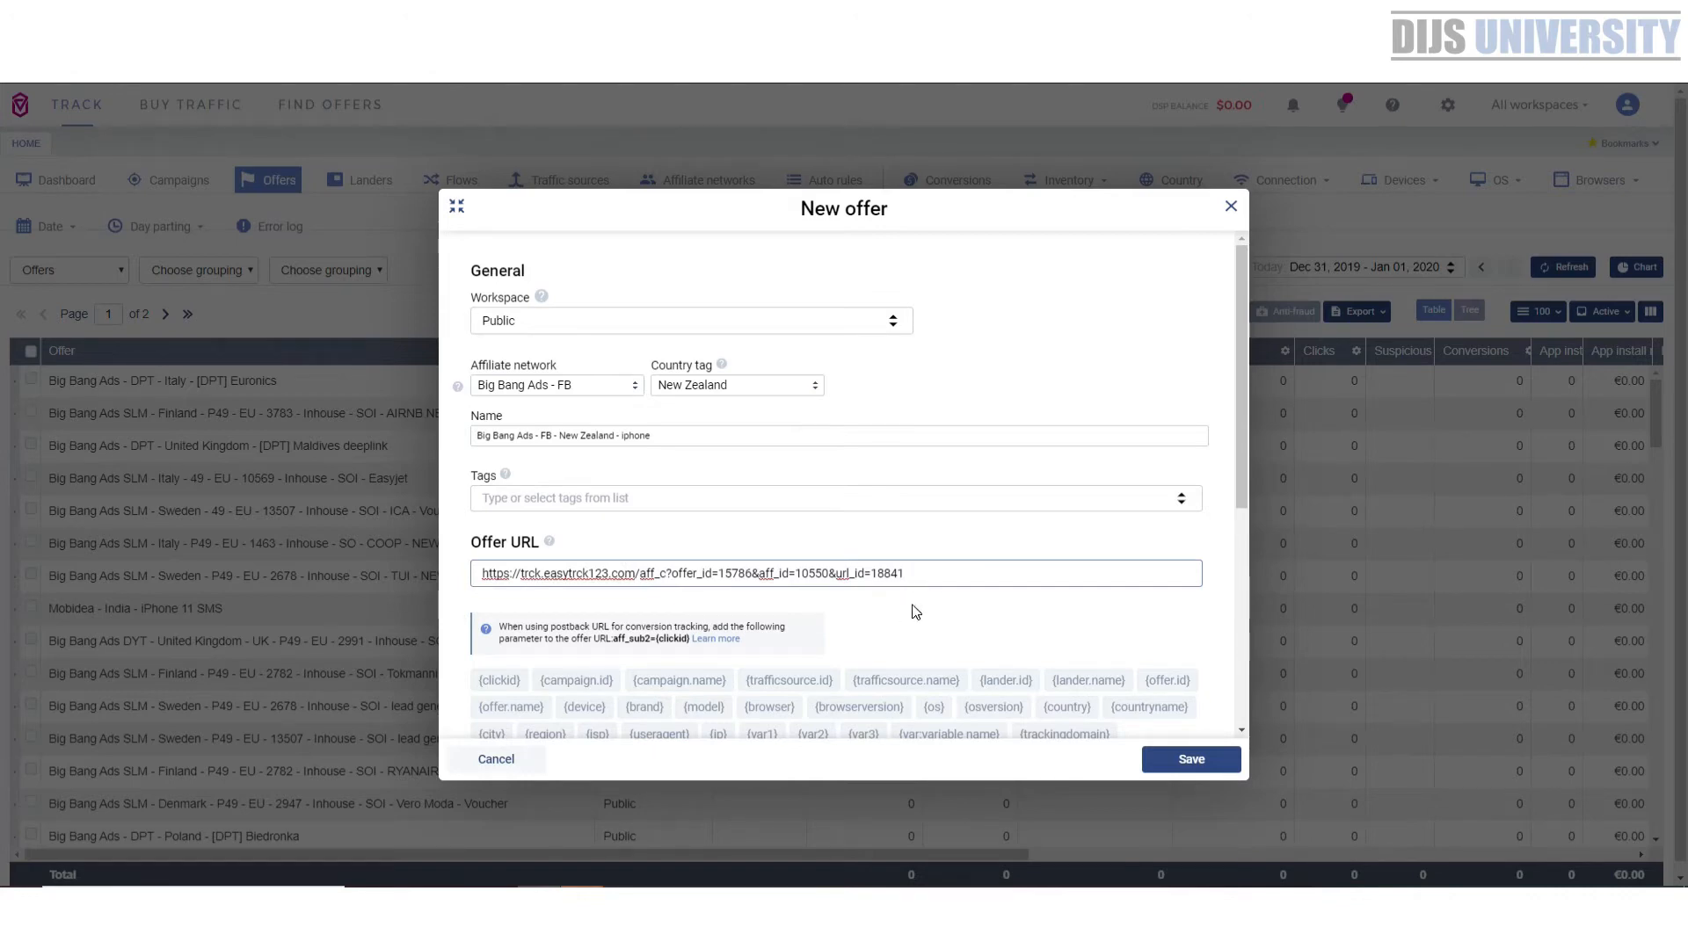
pyautogui.write('&aff_sub2={clickid}')
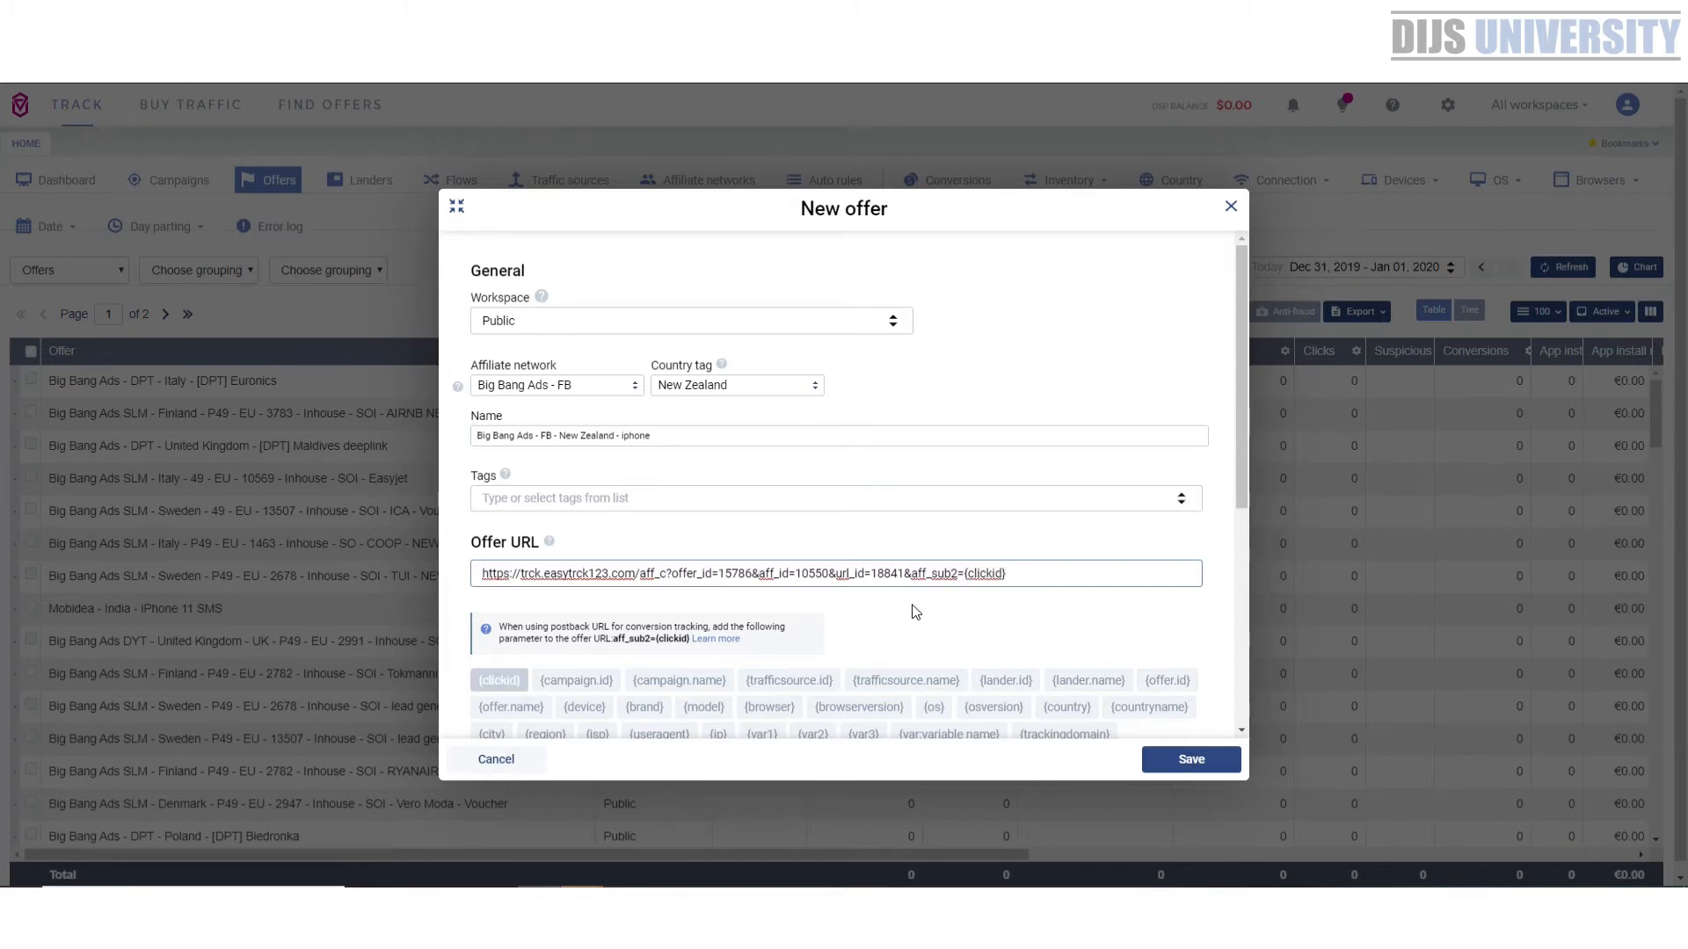
pyautogui.scroll(-5, 677, 509)
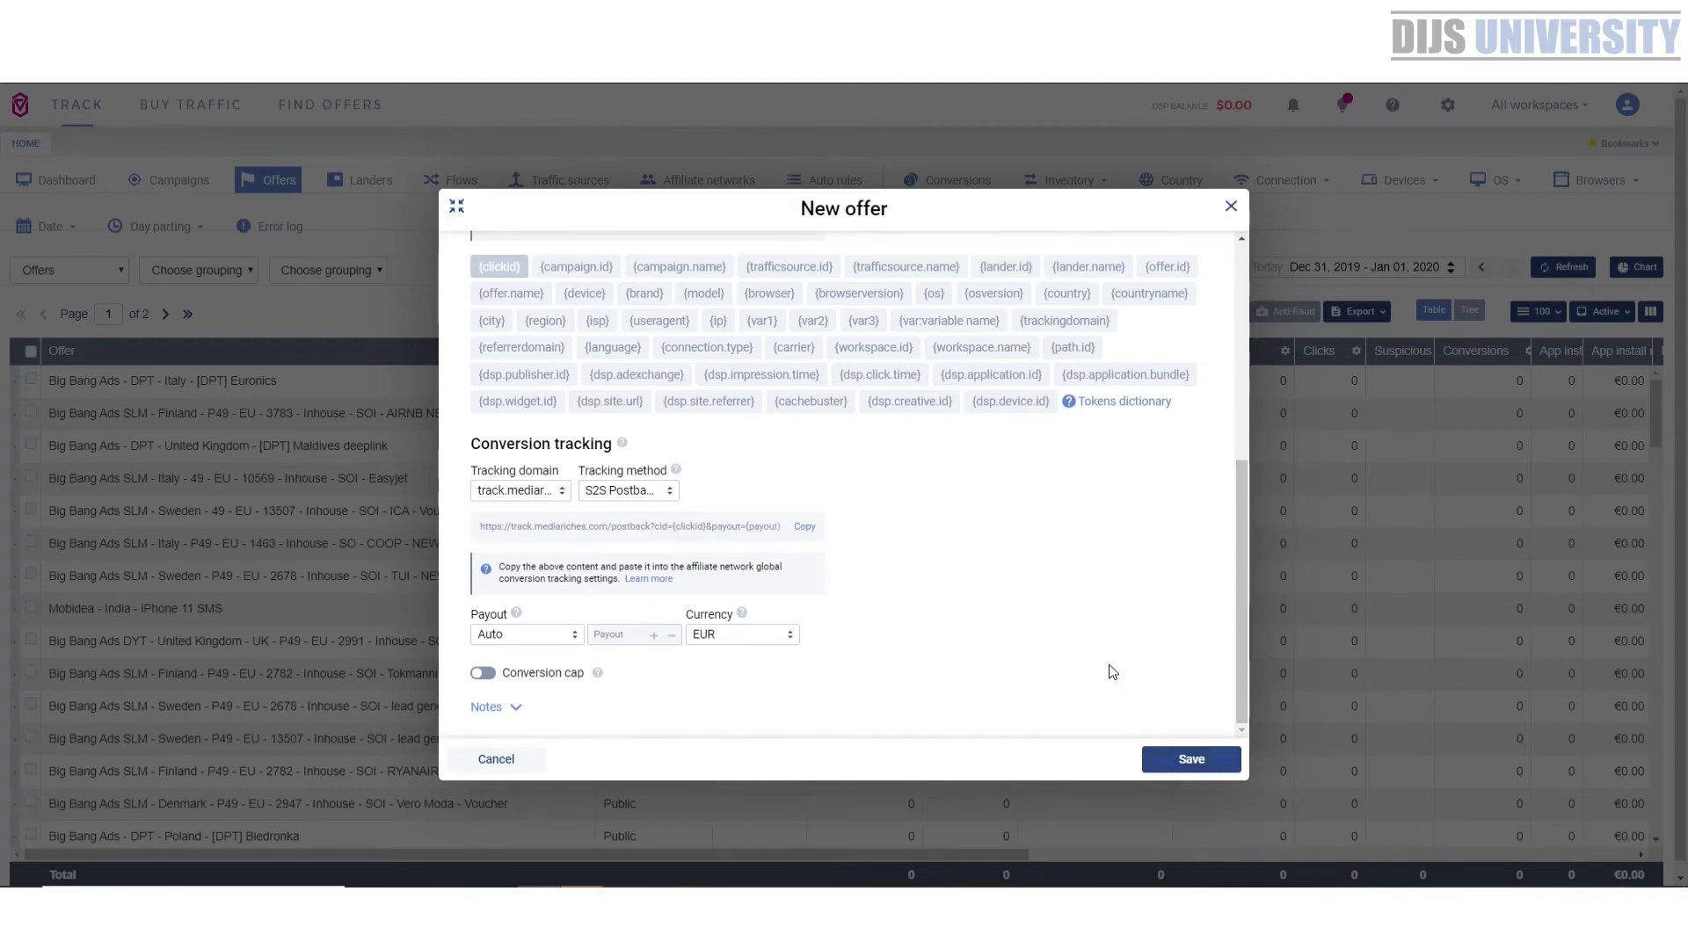
# - Add "sweeps" to the end of the offer name and save the new offer
pyautogui.scroll(5, 1107, 668)
pyautogui.click(669, 431)
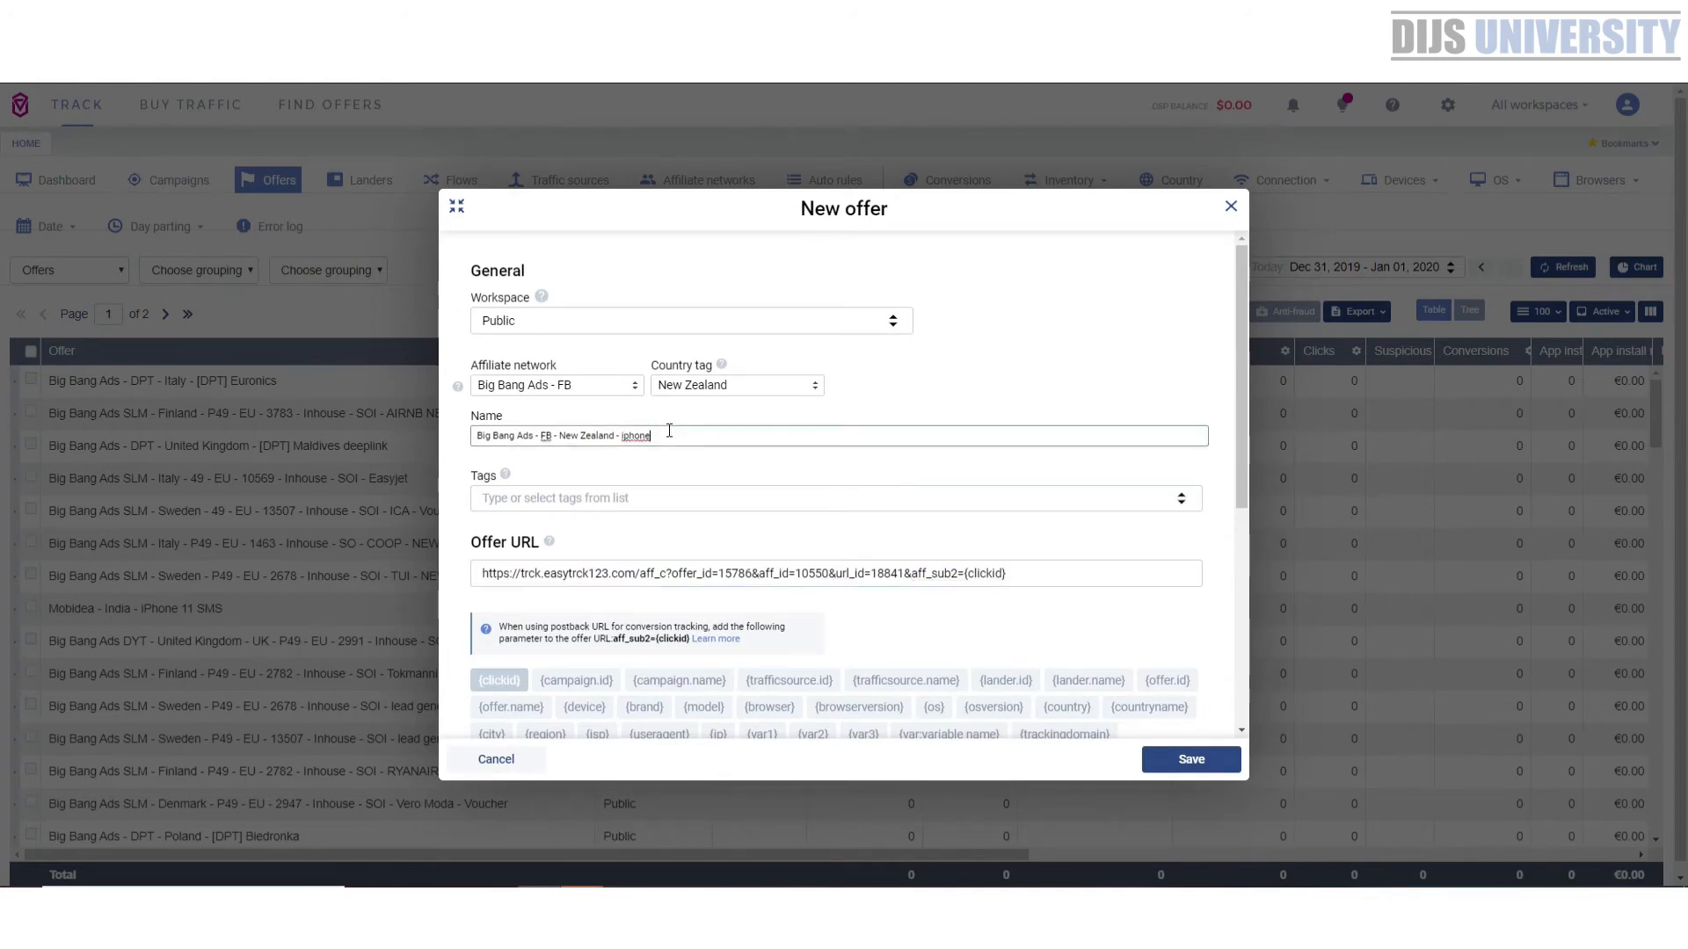
pyautogui.write('sweeps')
pyautogui.click(1196, 759)
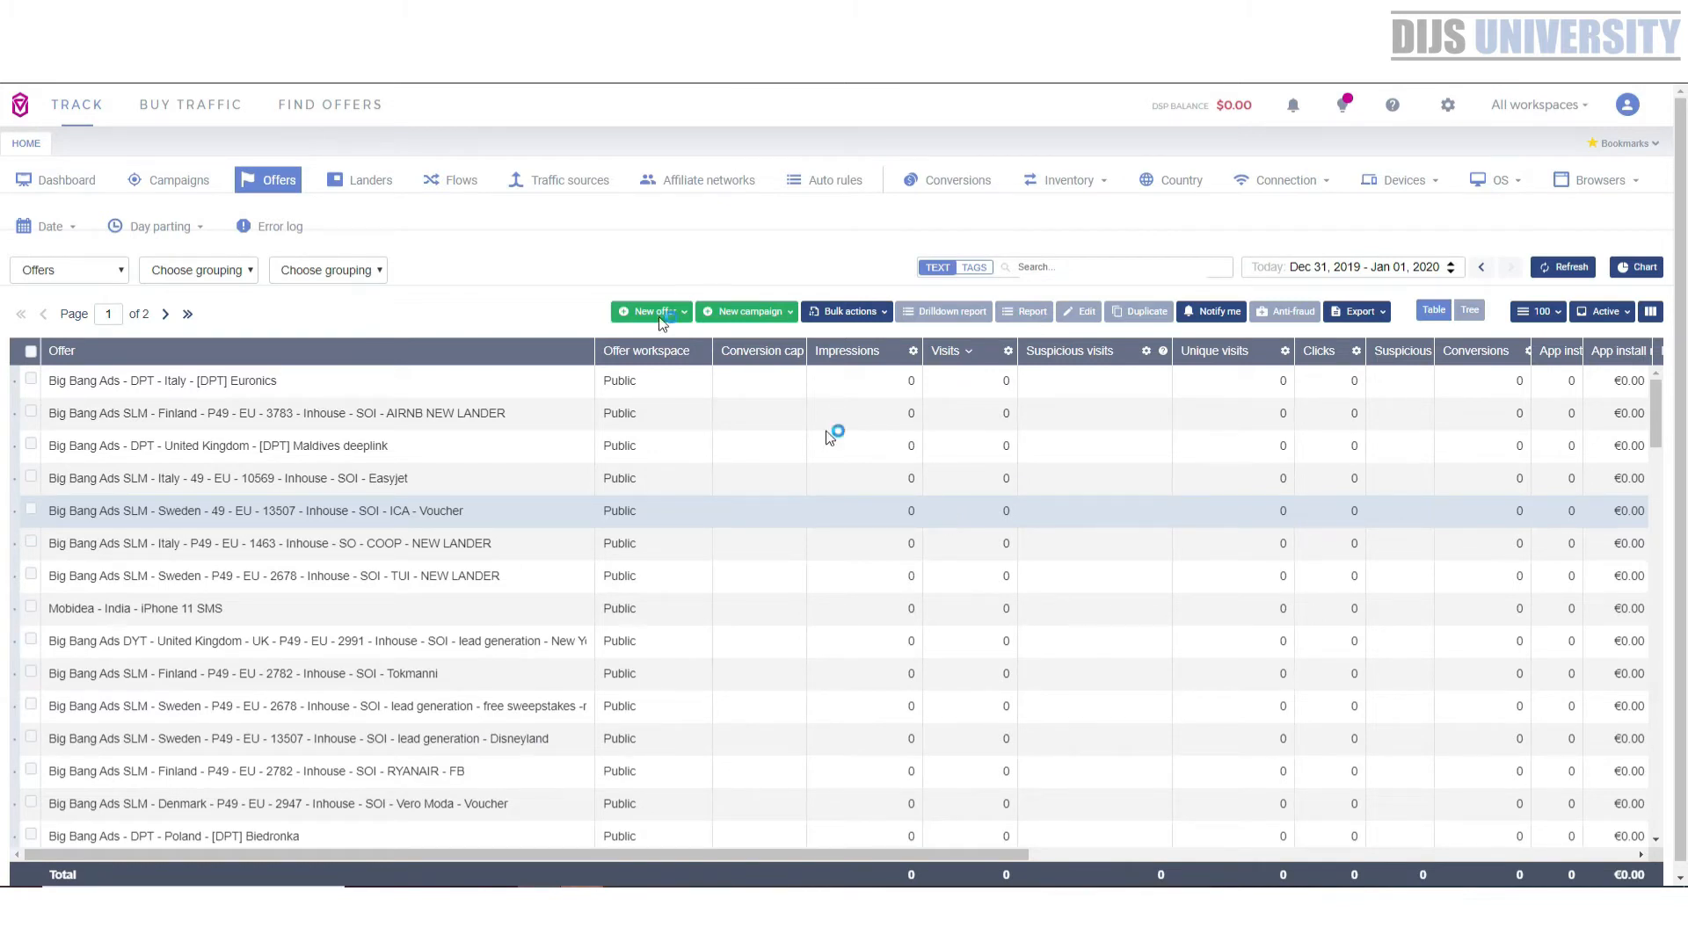
# - Start a new TRK Simple campaign from the campaigns list and assign it to the Initial workspace
pyautogui.click(173, 179)
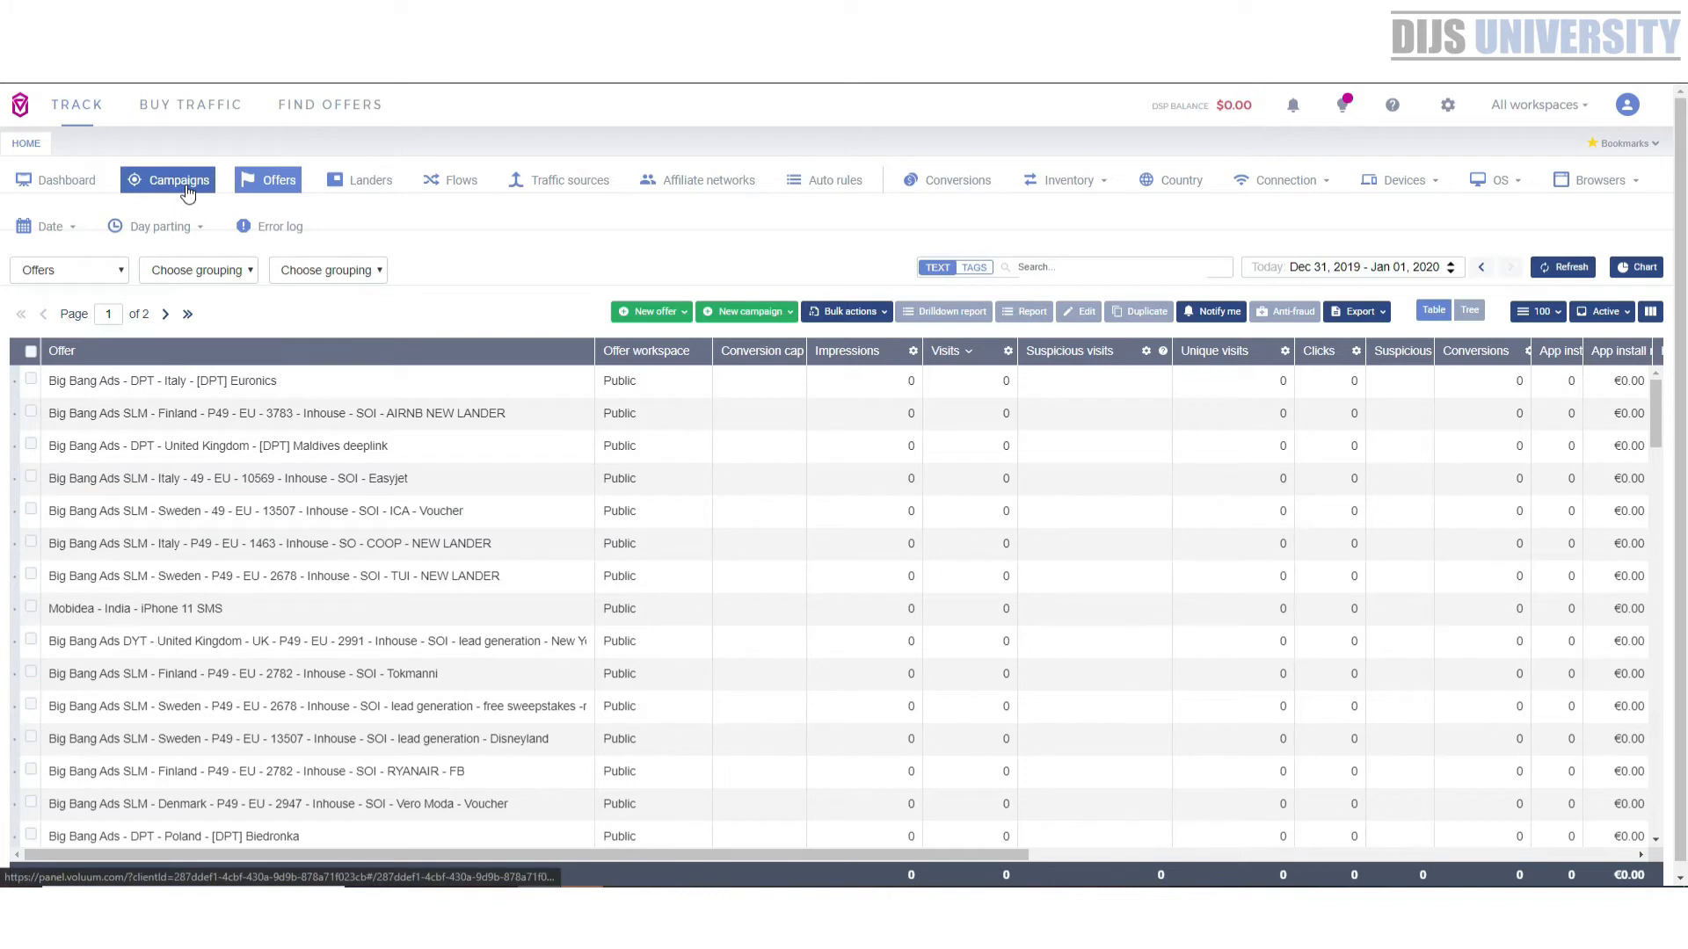
pyautogui.click(761, 312)
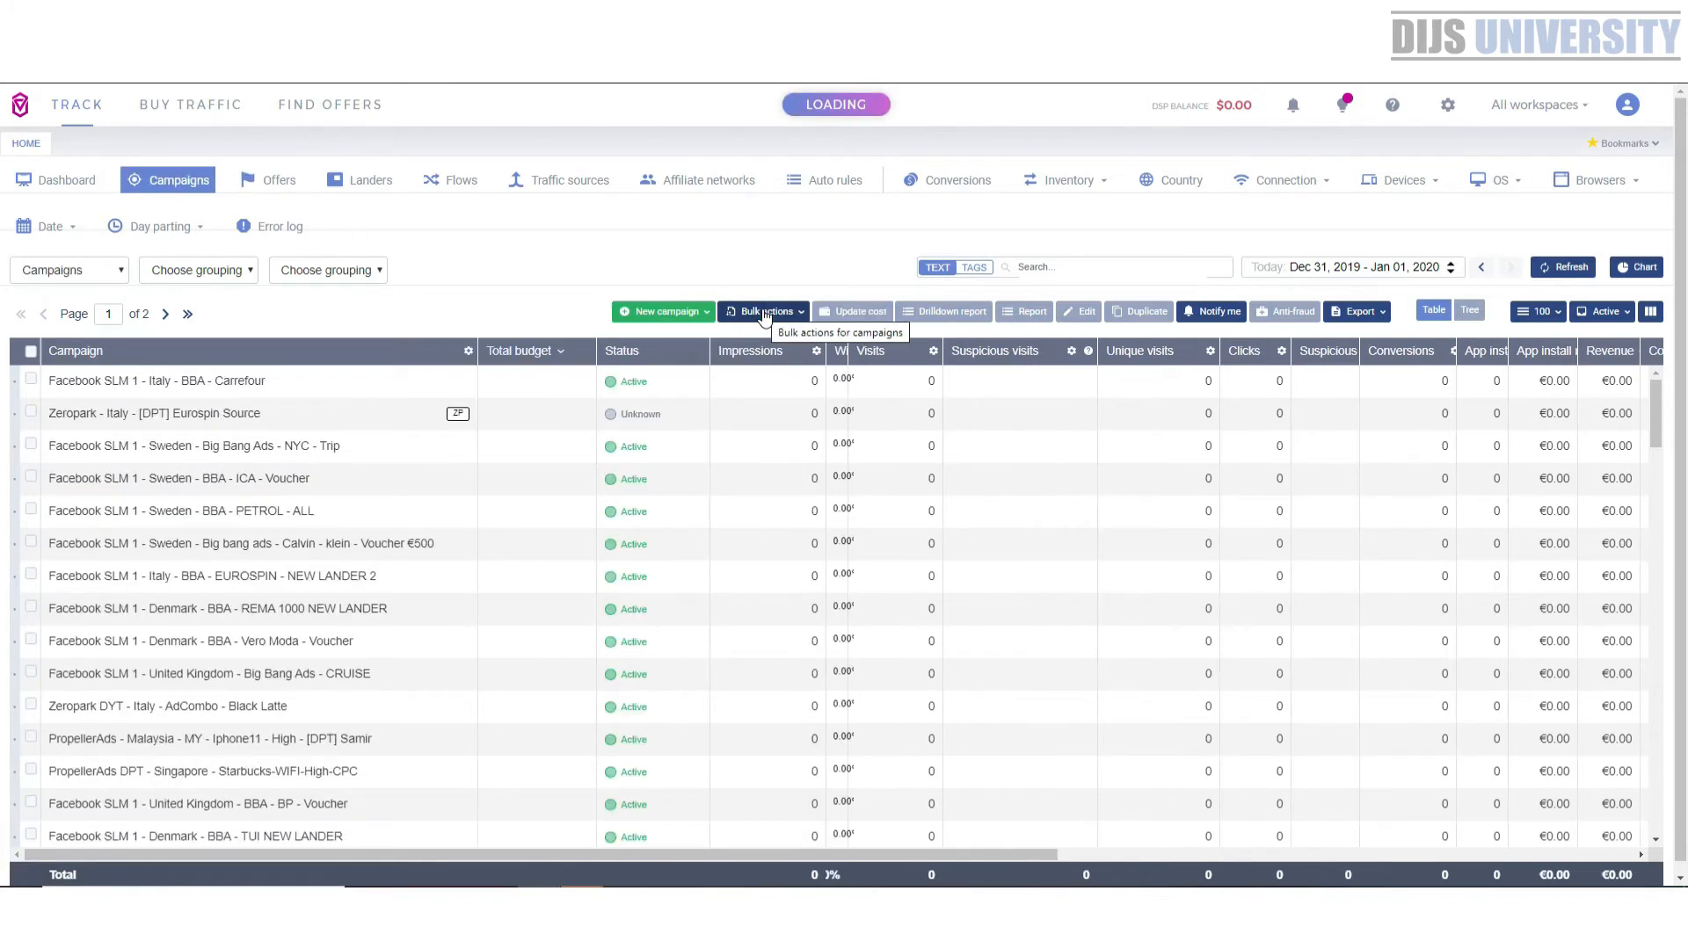
pyautogui.click(656, 322)
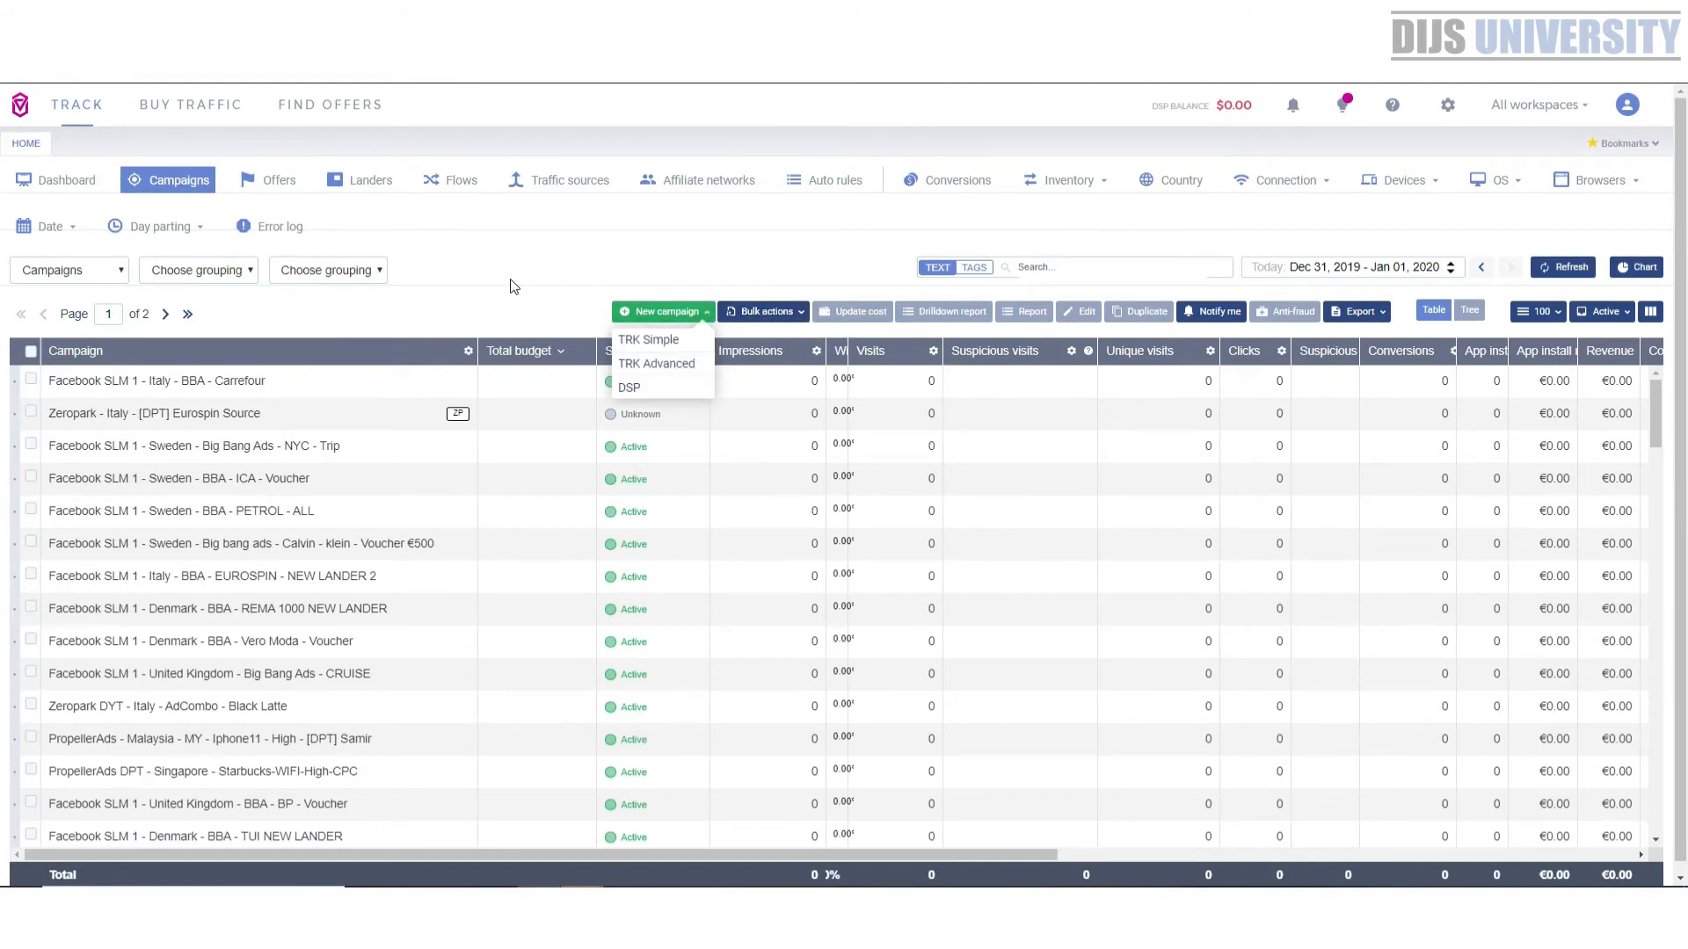
pyautogui.click(683, 347)
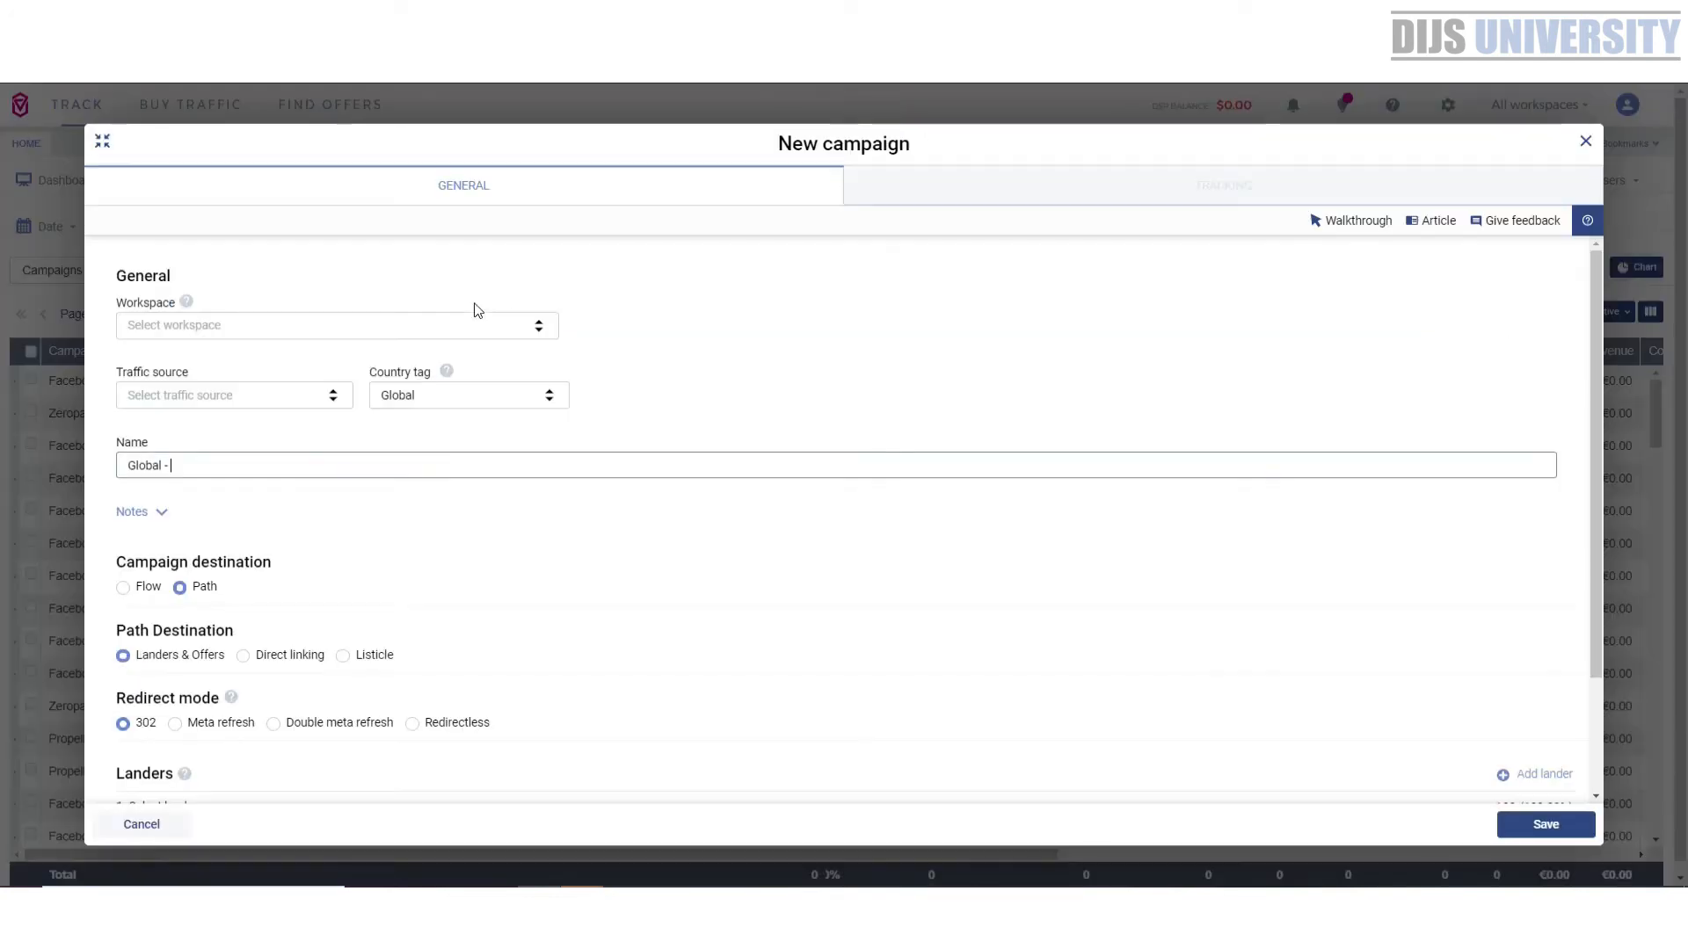
pyautogui.click(328, 325)
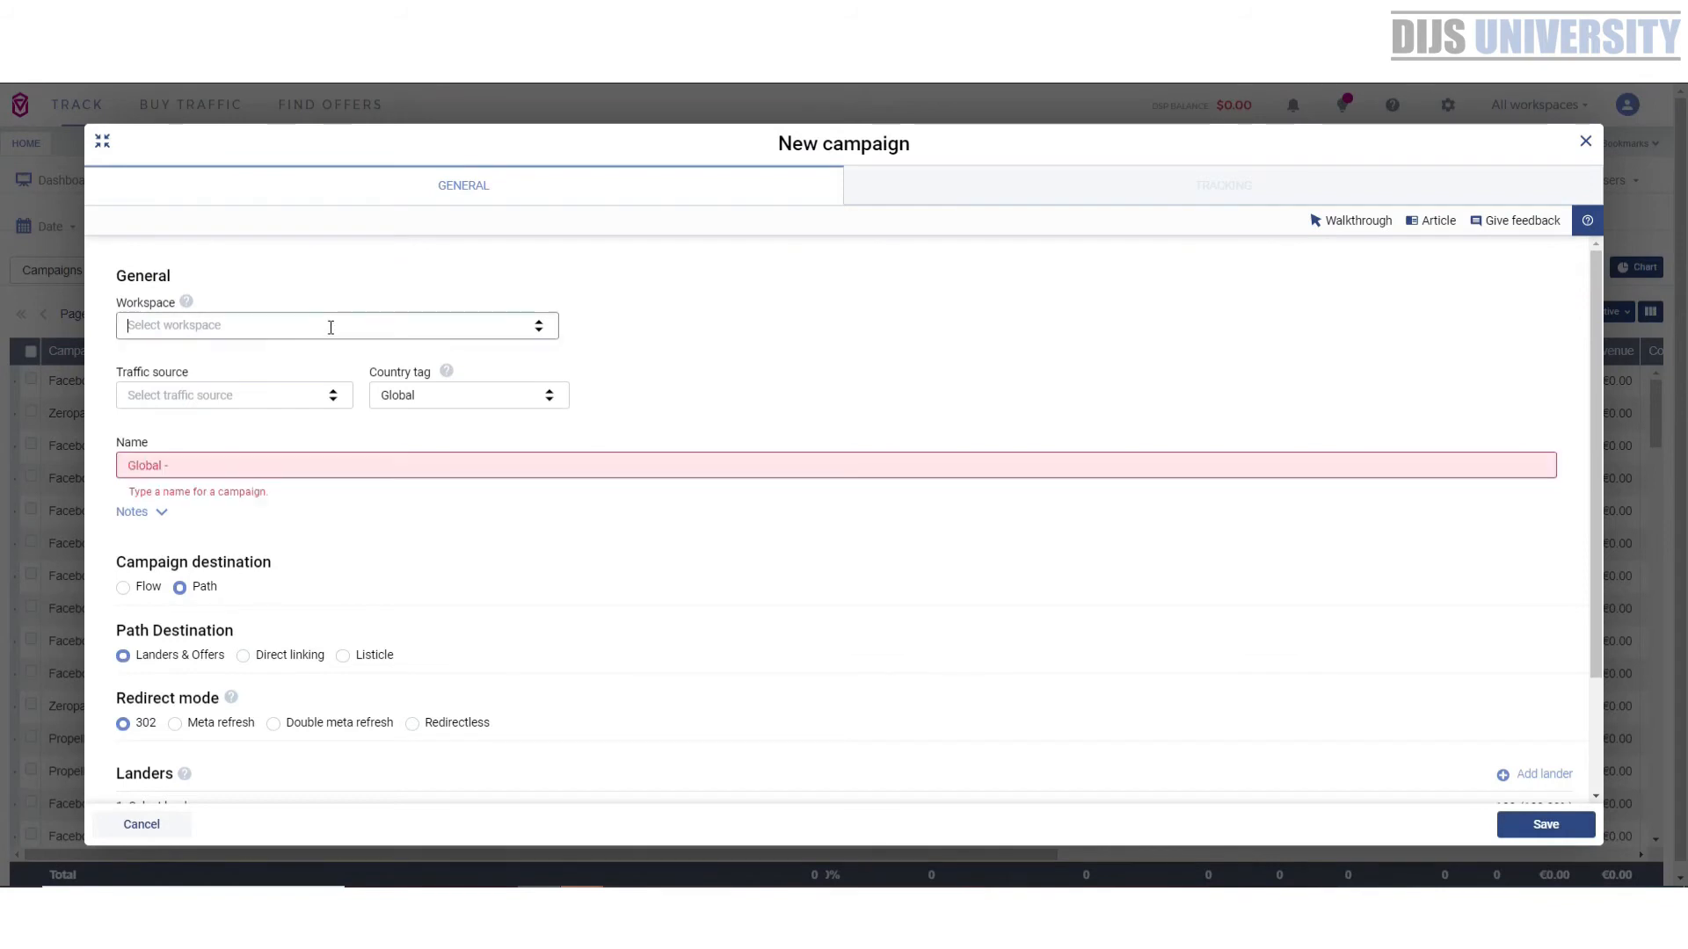
pyautogui.click(225, 382)
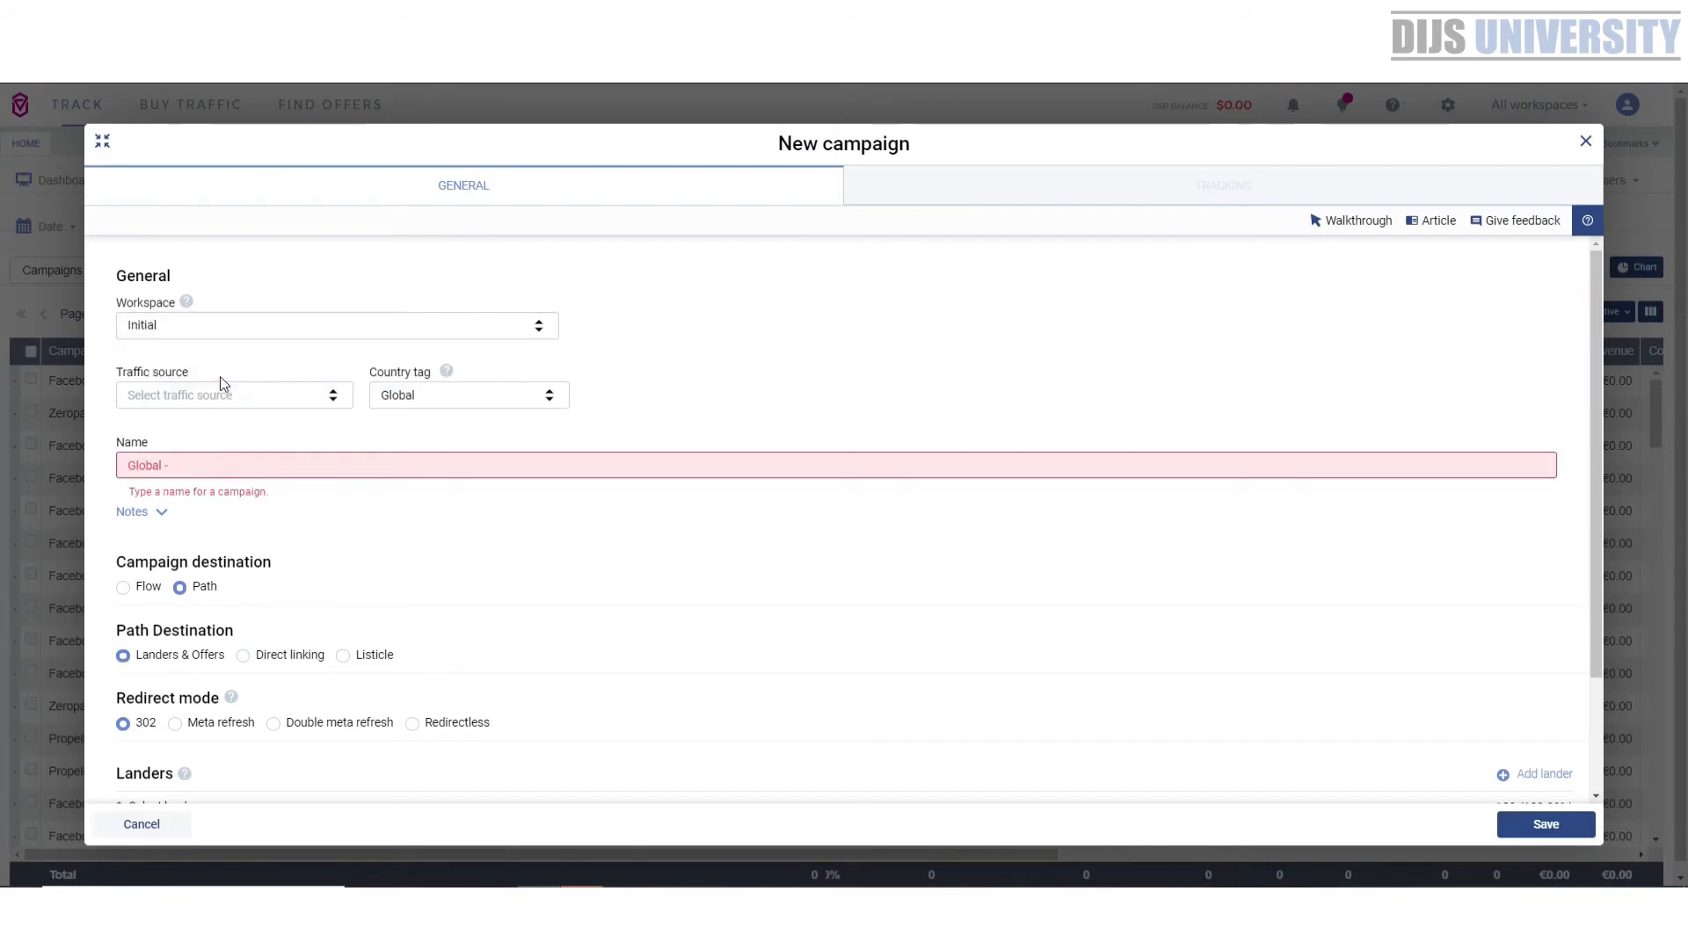
# - Set the campaign's traffic source to Zeropark and its country tag to New Zealand
pyautogui.click(237, 395)
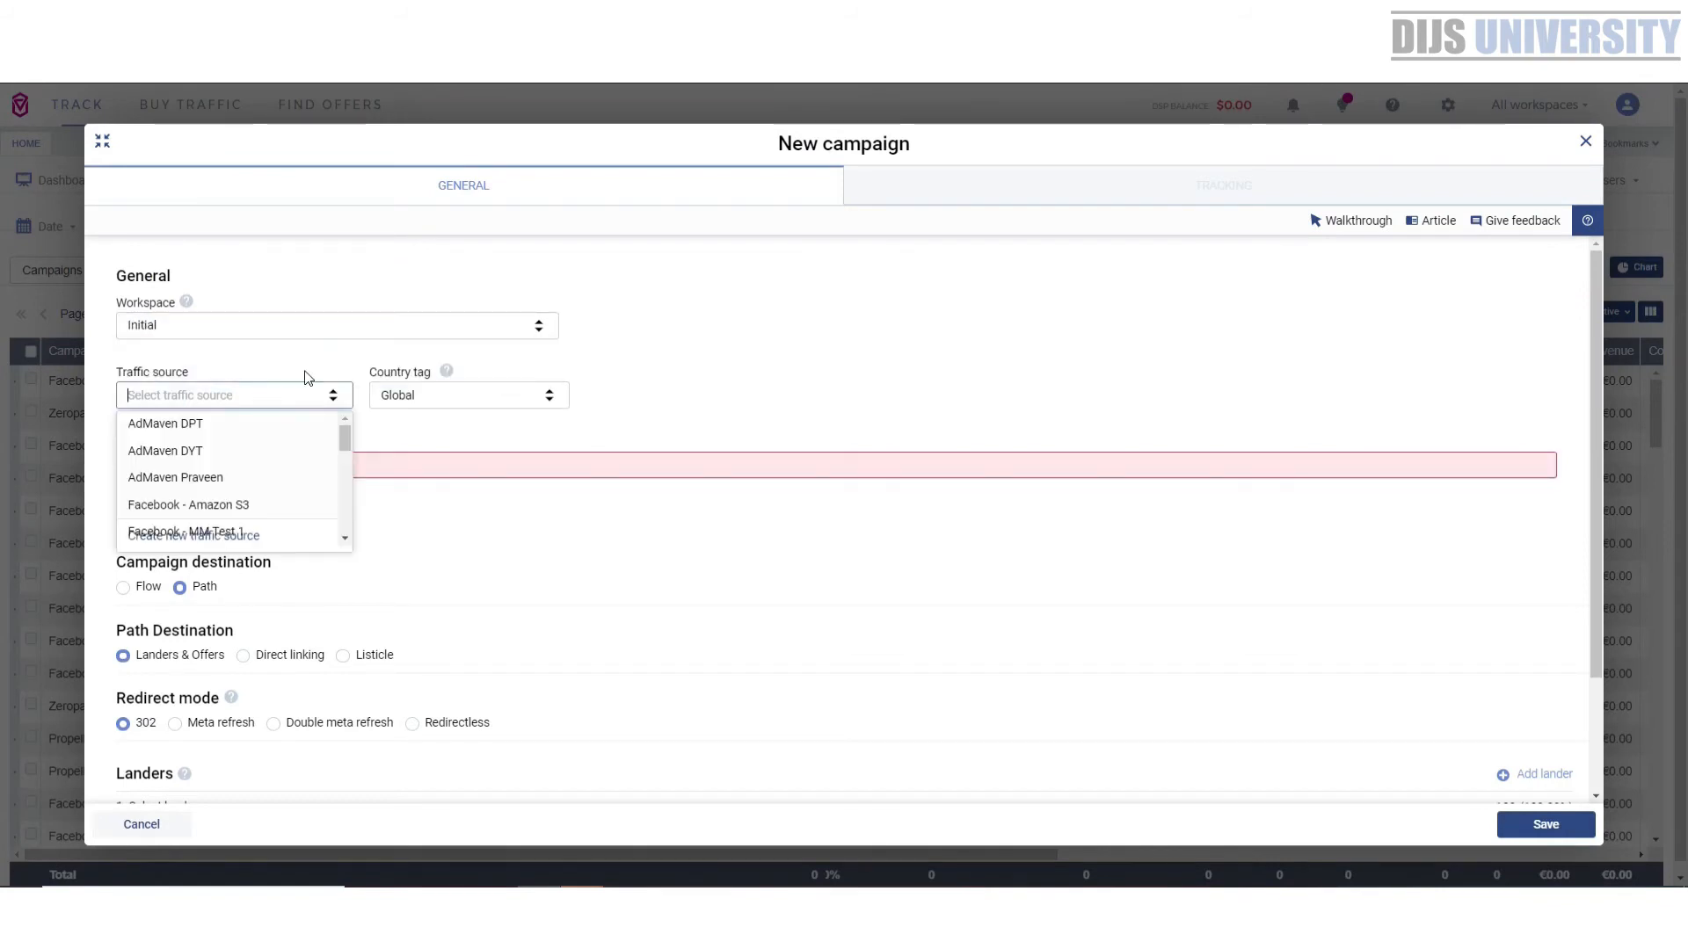
pyautogui.write('zerop')
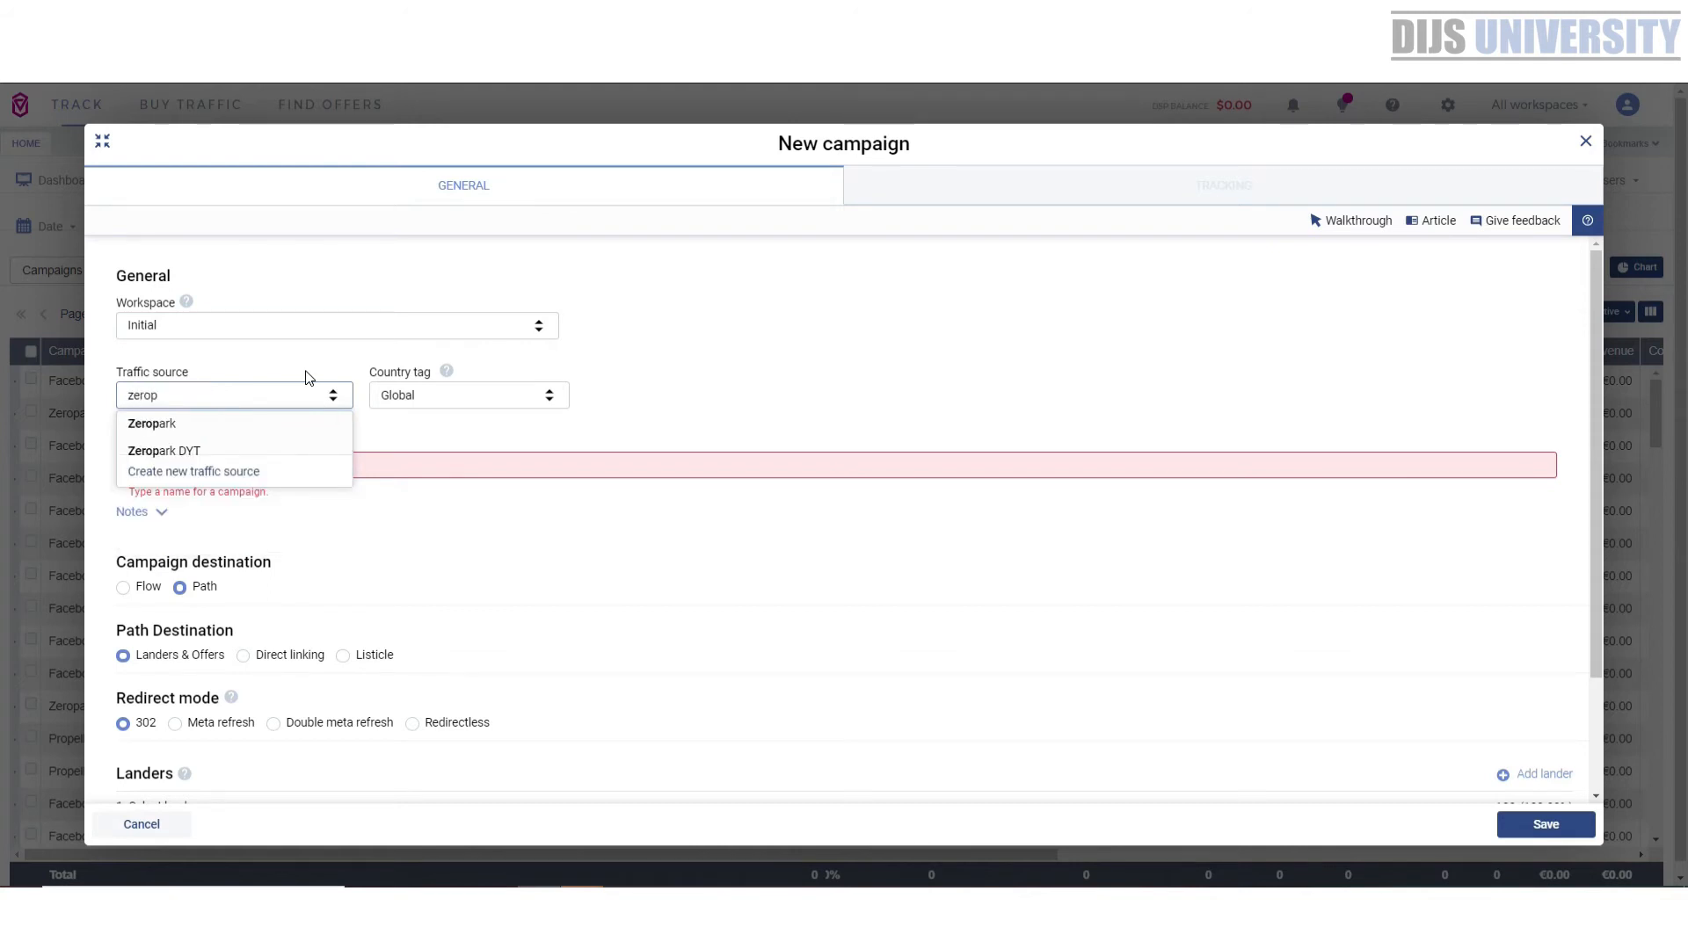
pyautogui.click(230, 433)
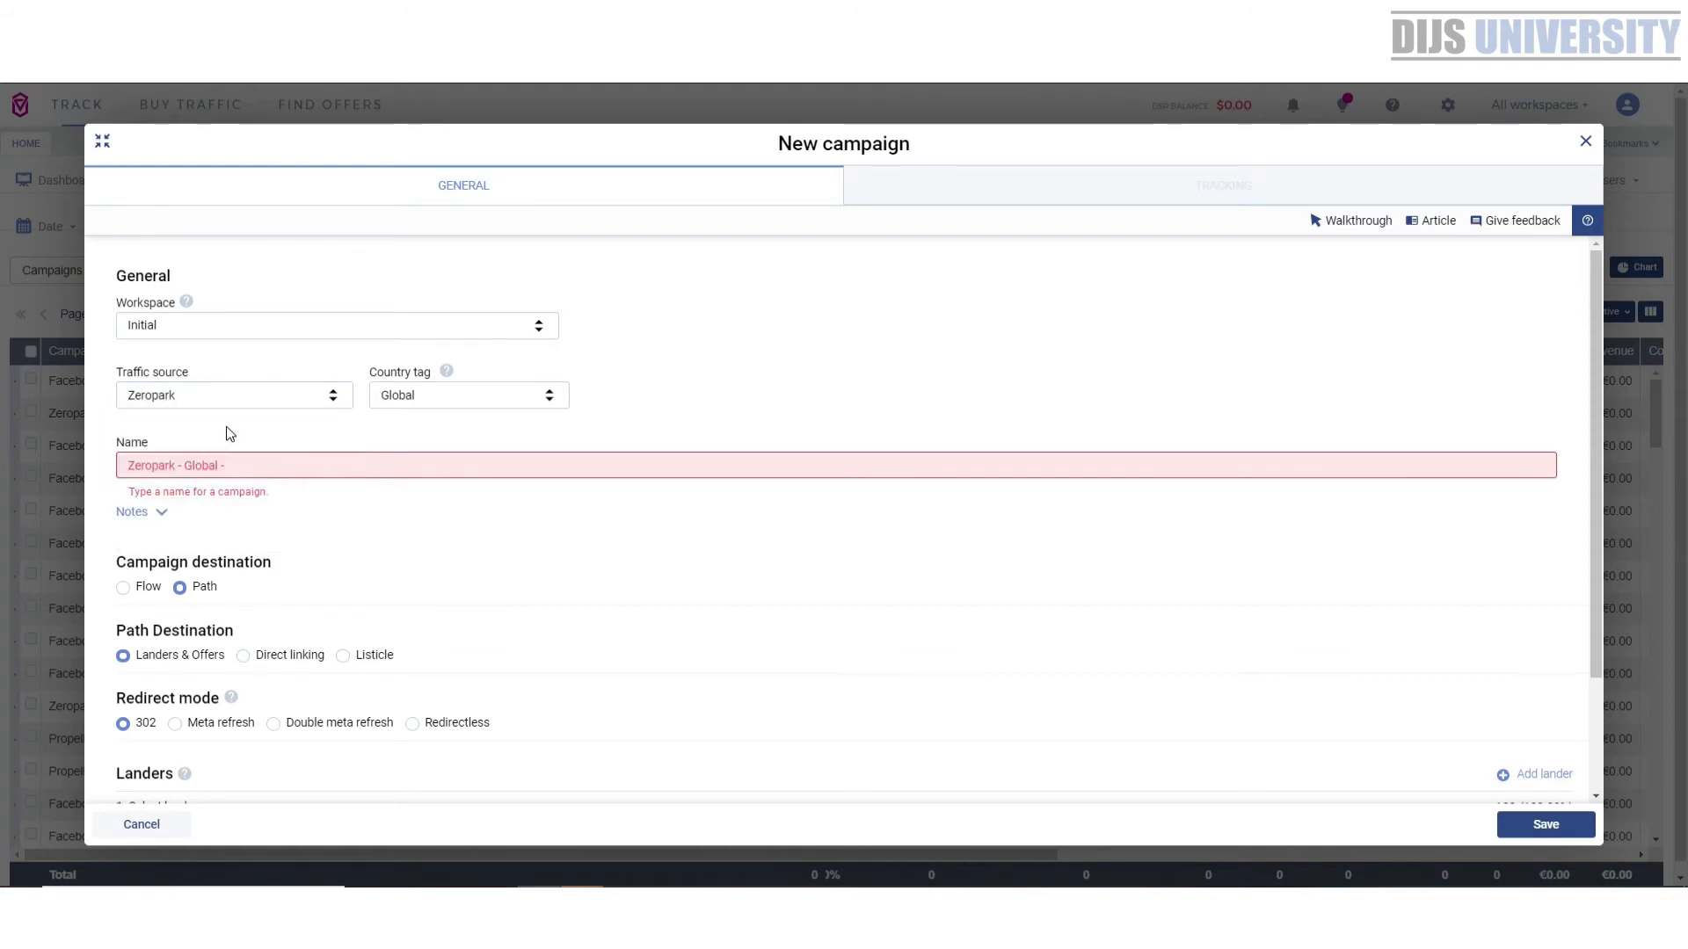
pyautogui.click(421, 389)
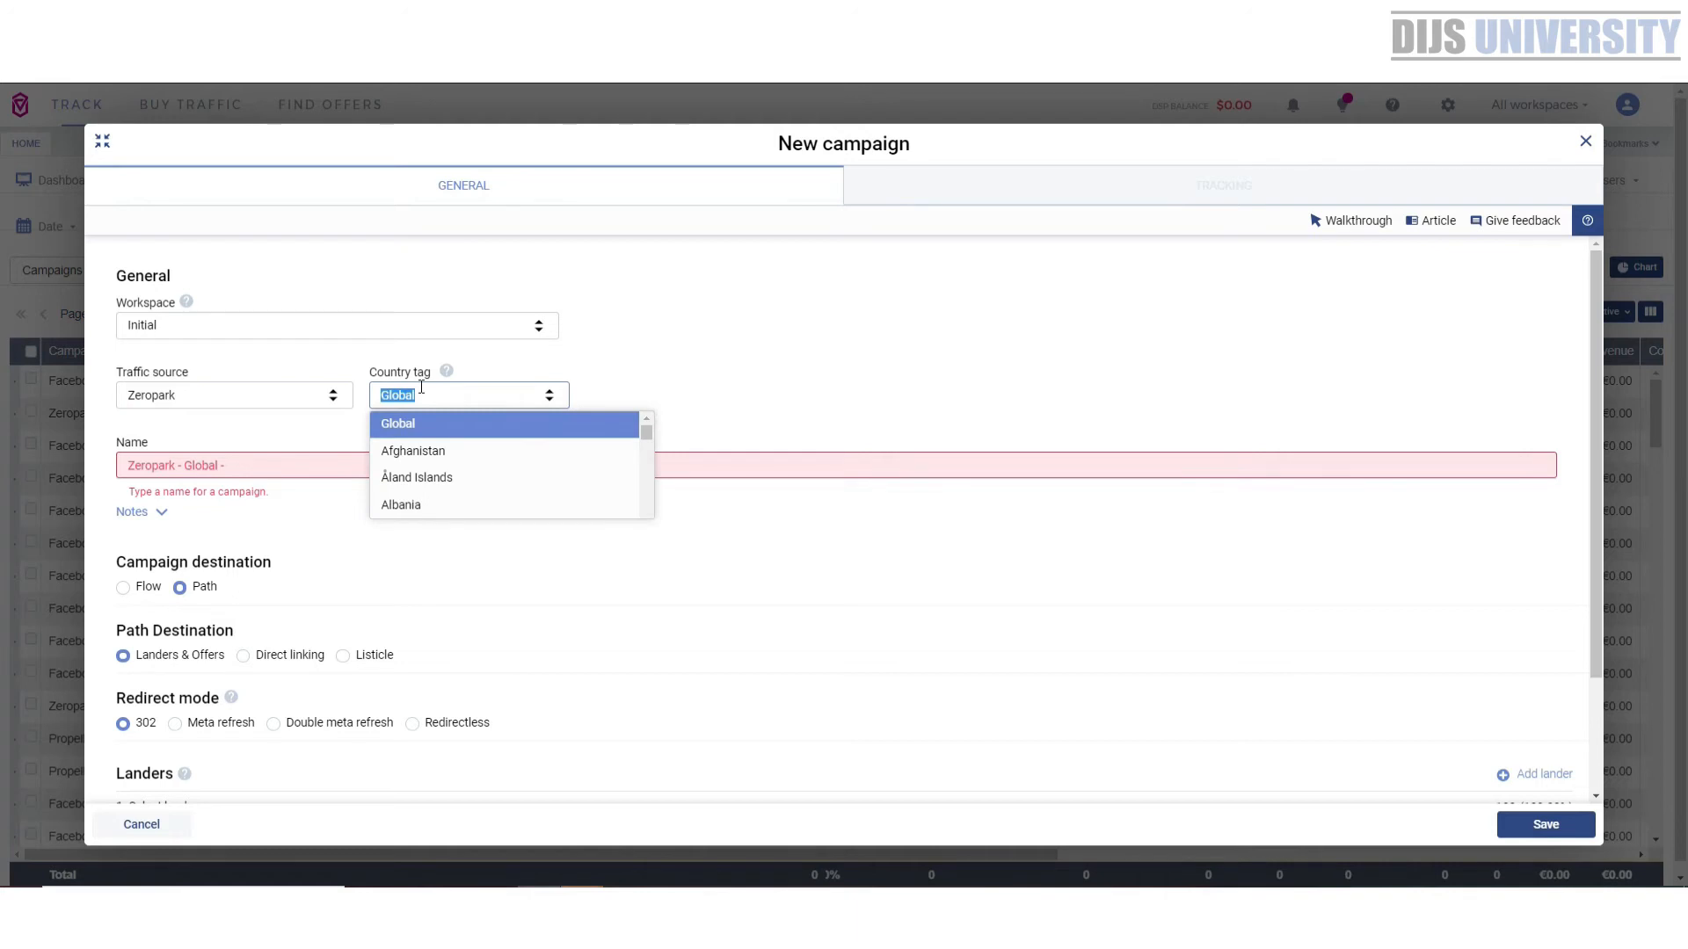
pyautogui.write('new')
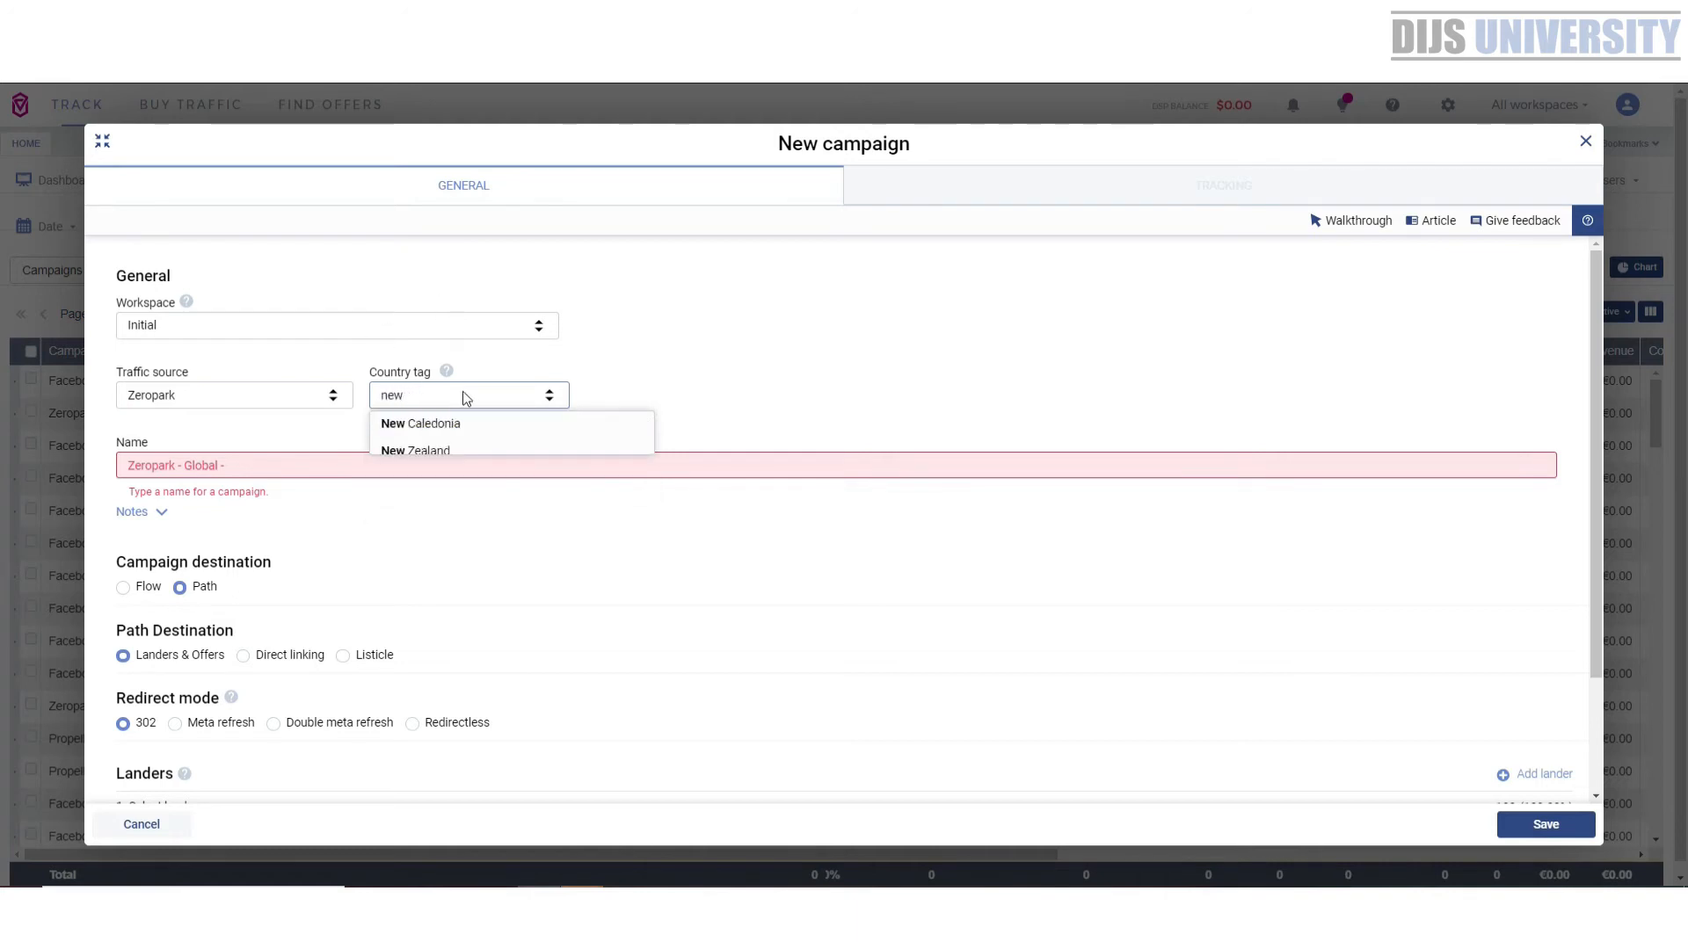
pyautogui.click(483, 449)
# - Add "iphonesweeps" to the end of the campaign name
pyautogui.write('iphonese')
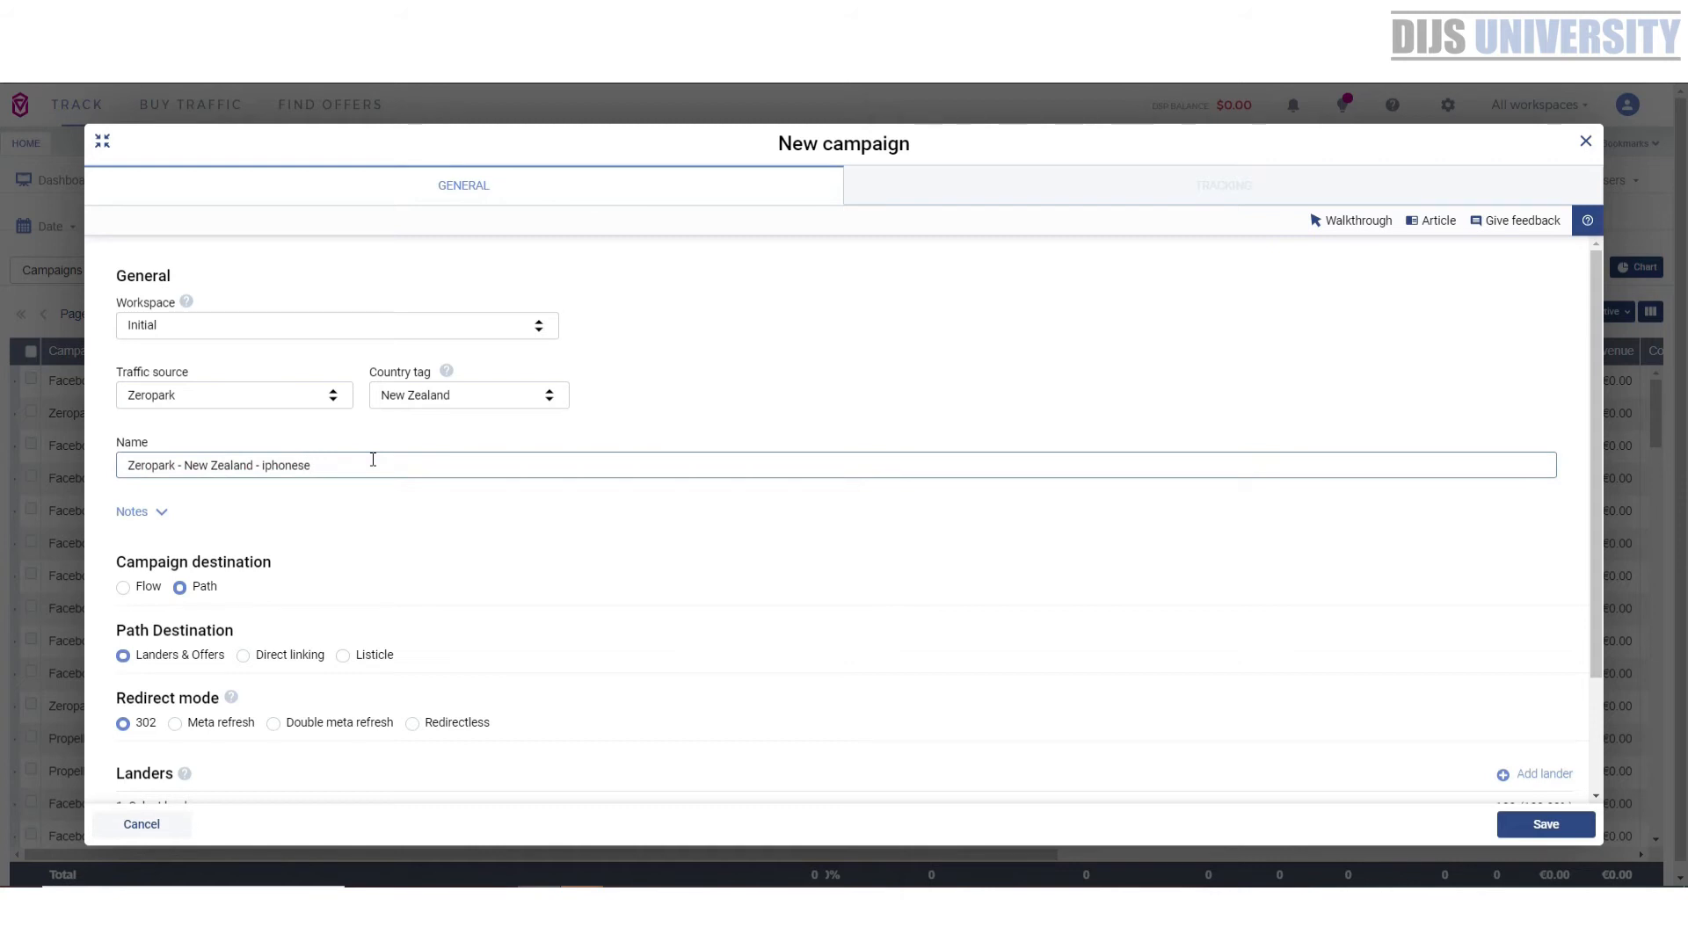
pyautogui.press('BackSpace')
pyautogui.write('weeps')
# - Set the campaign's path destination to Direct linking and its redirect mode to Double meta refresh
pyautogui.scroll(-1, 573, 536)
pyautogui.click(266, 573)
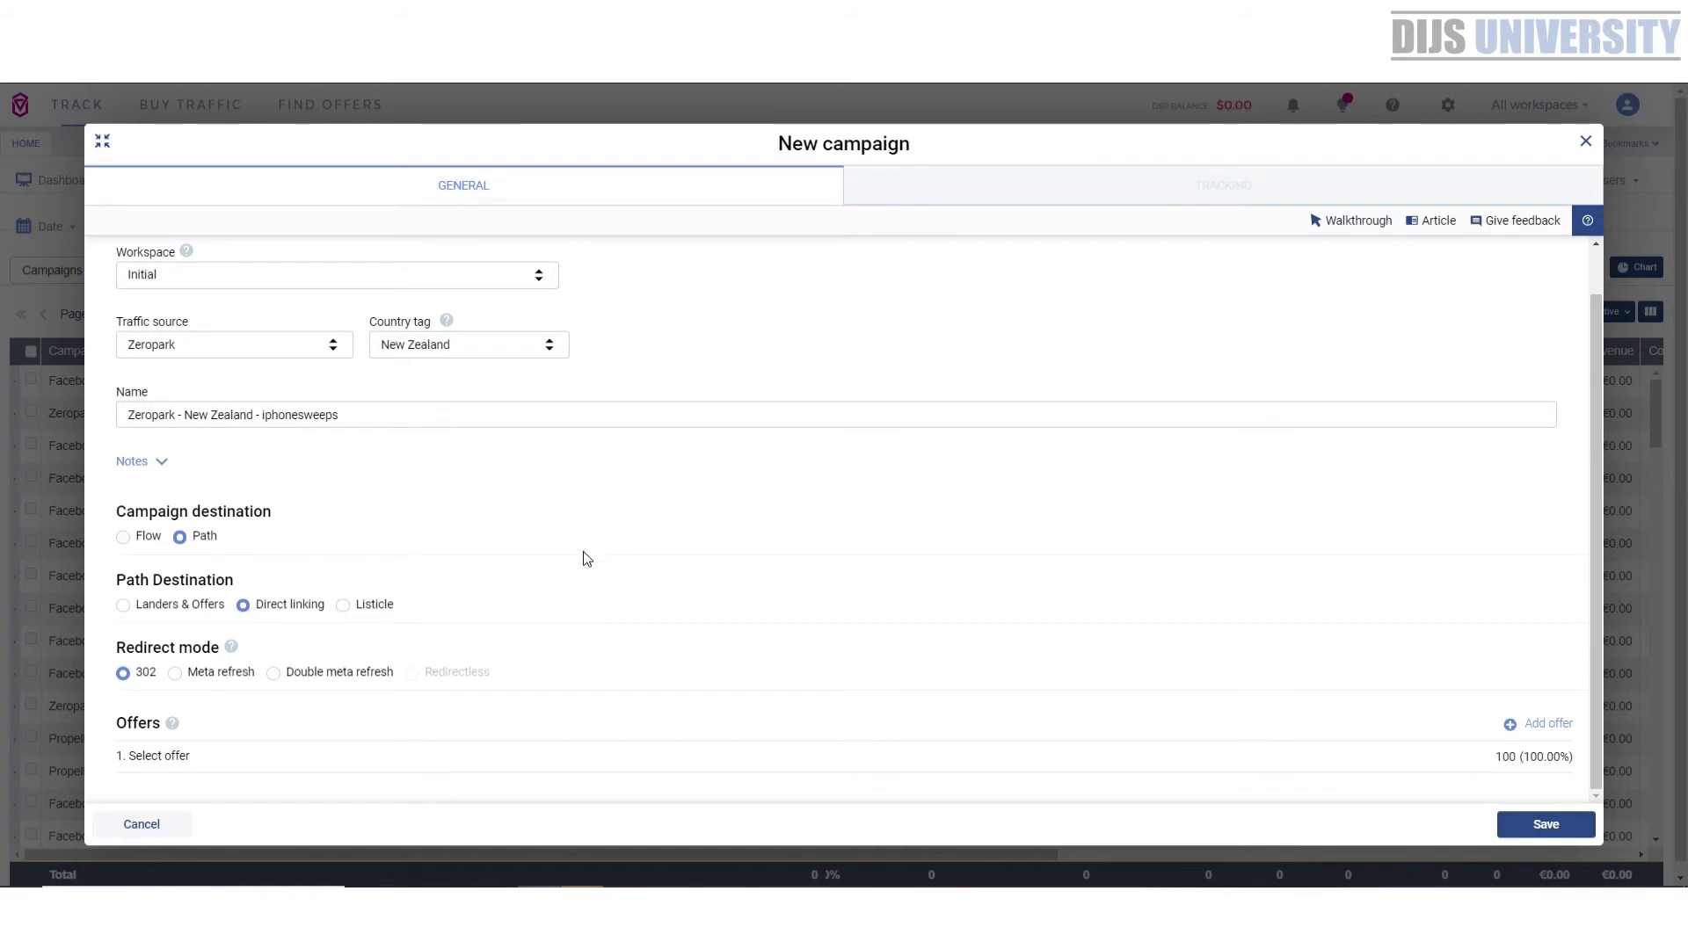
pyautogui.click(355, 673)
# - Choose "Big Bang Ads - FB - New Zealand - iphonesweeps" as the campaign's offer
pyautogui.click(253, 760)
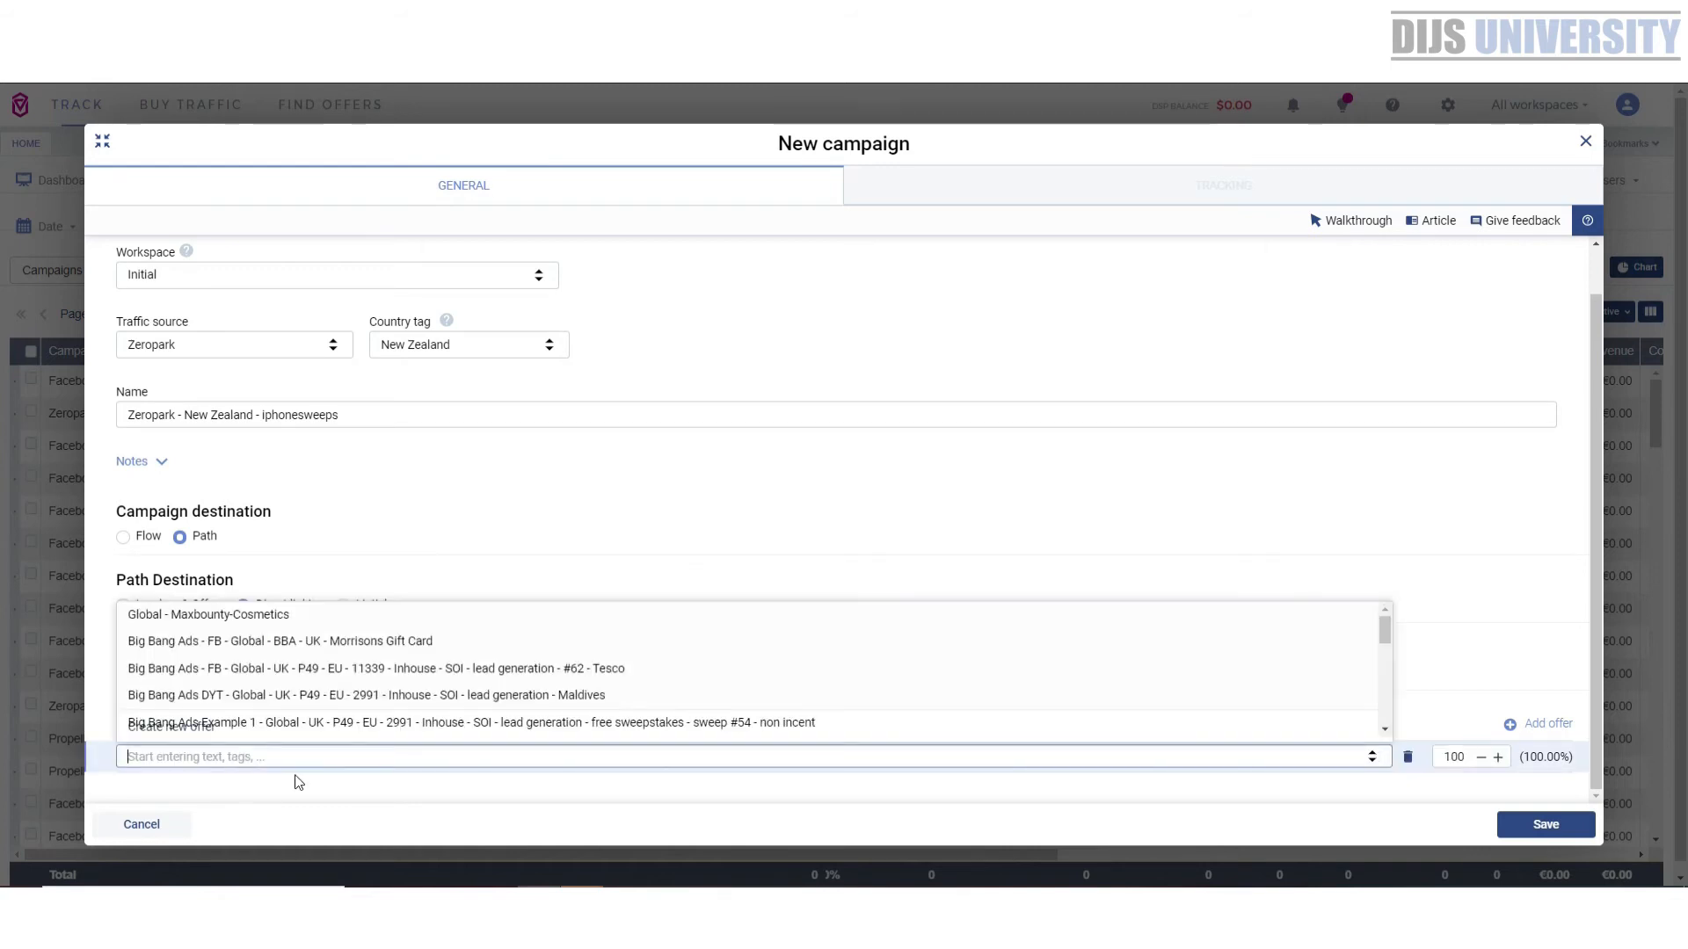
pyautogui.write('iphon')
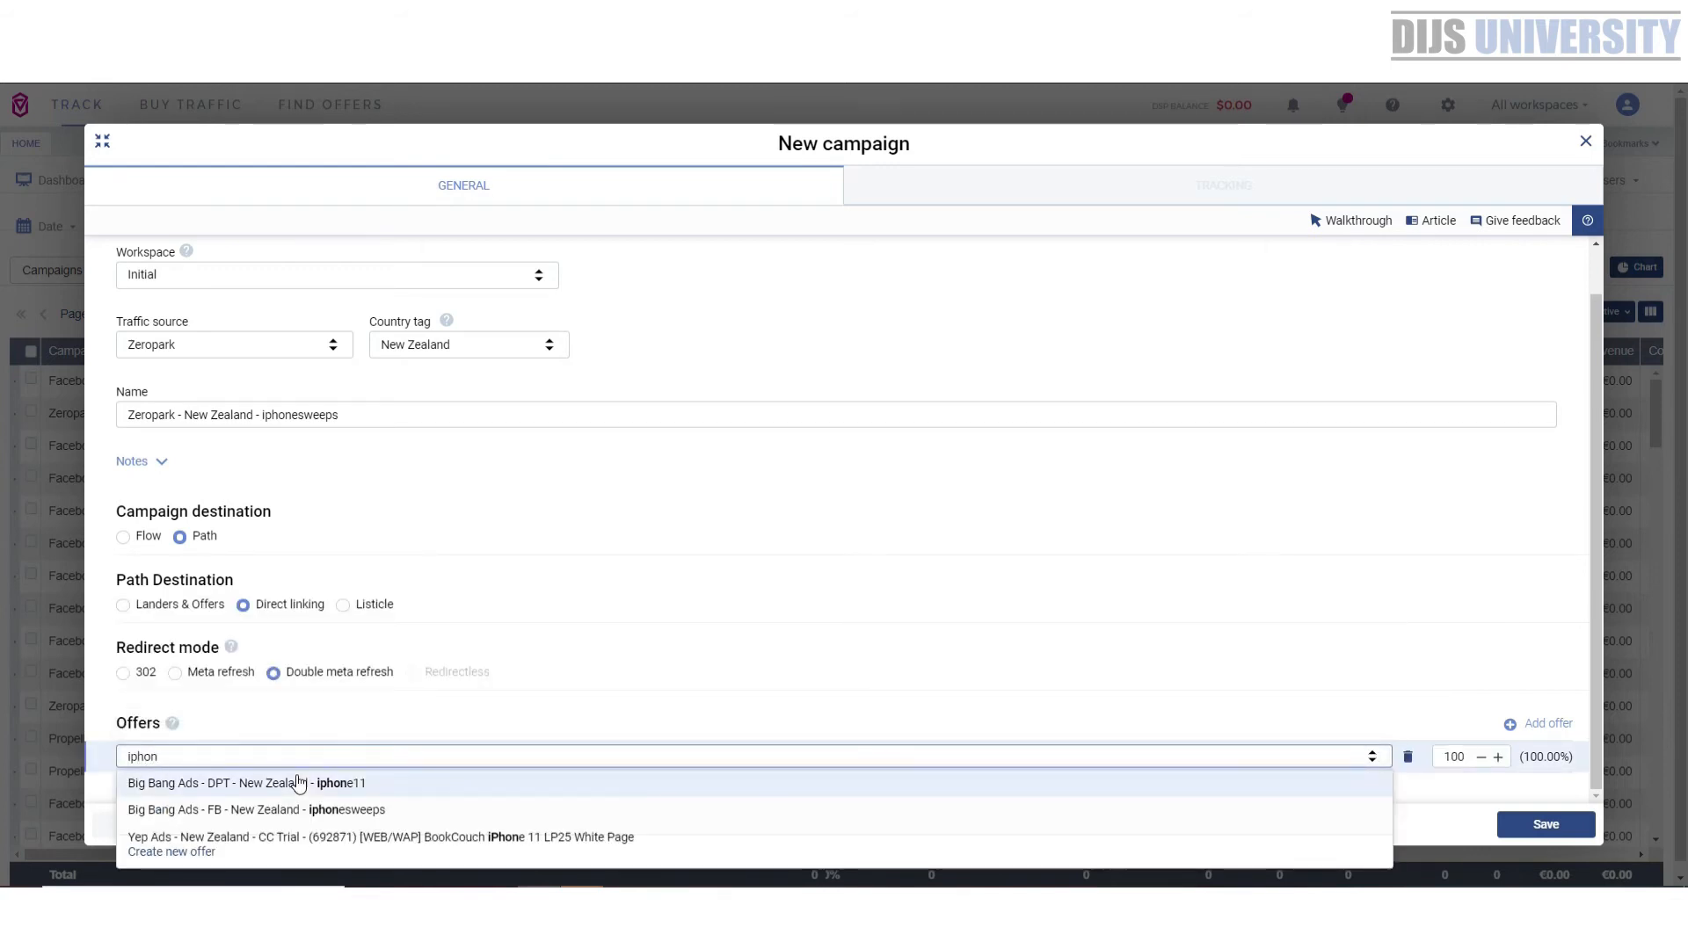
pyautogui.click(426, 822)
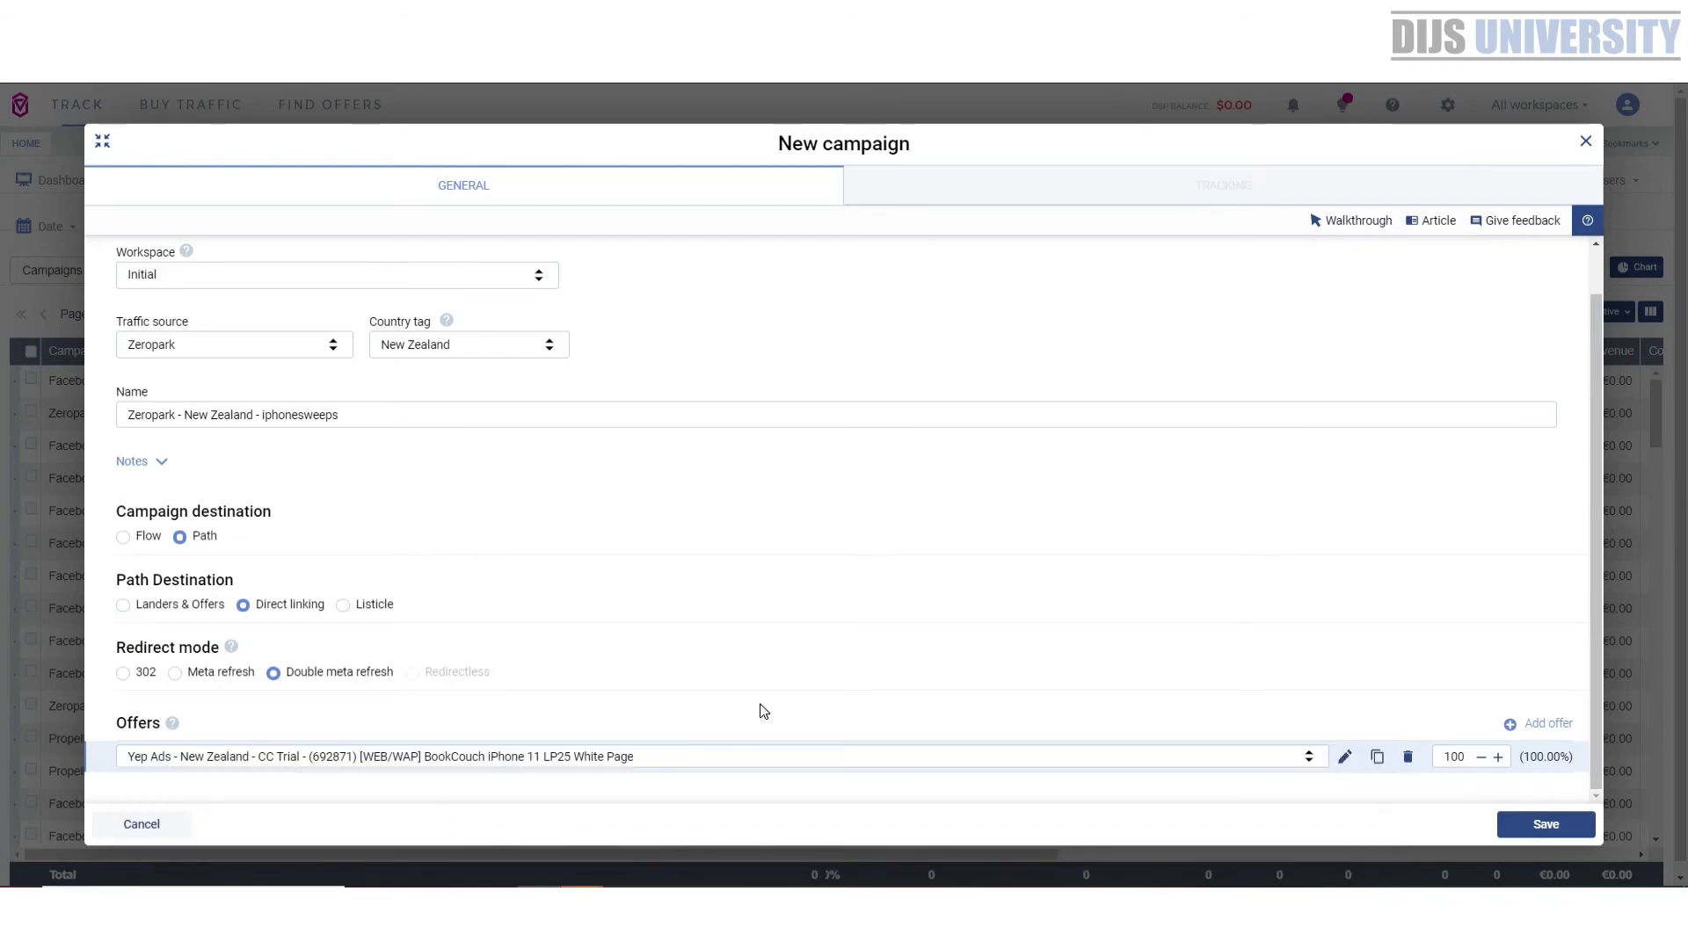
pyautogui.click(735, 747)
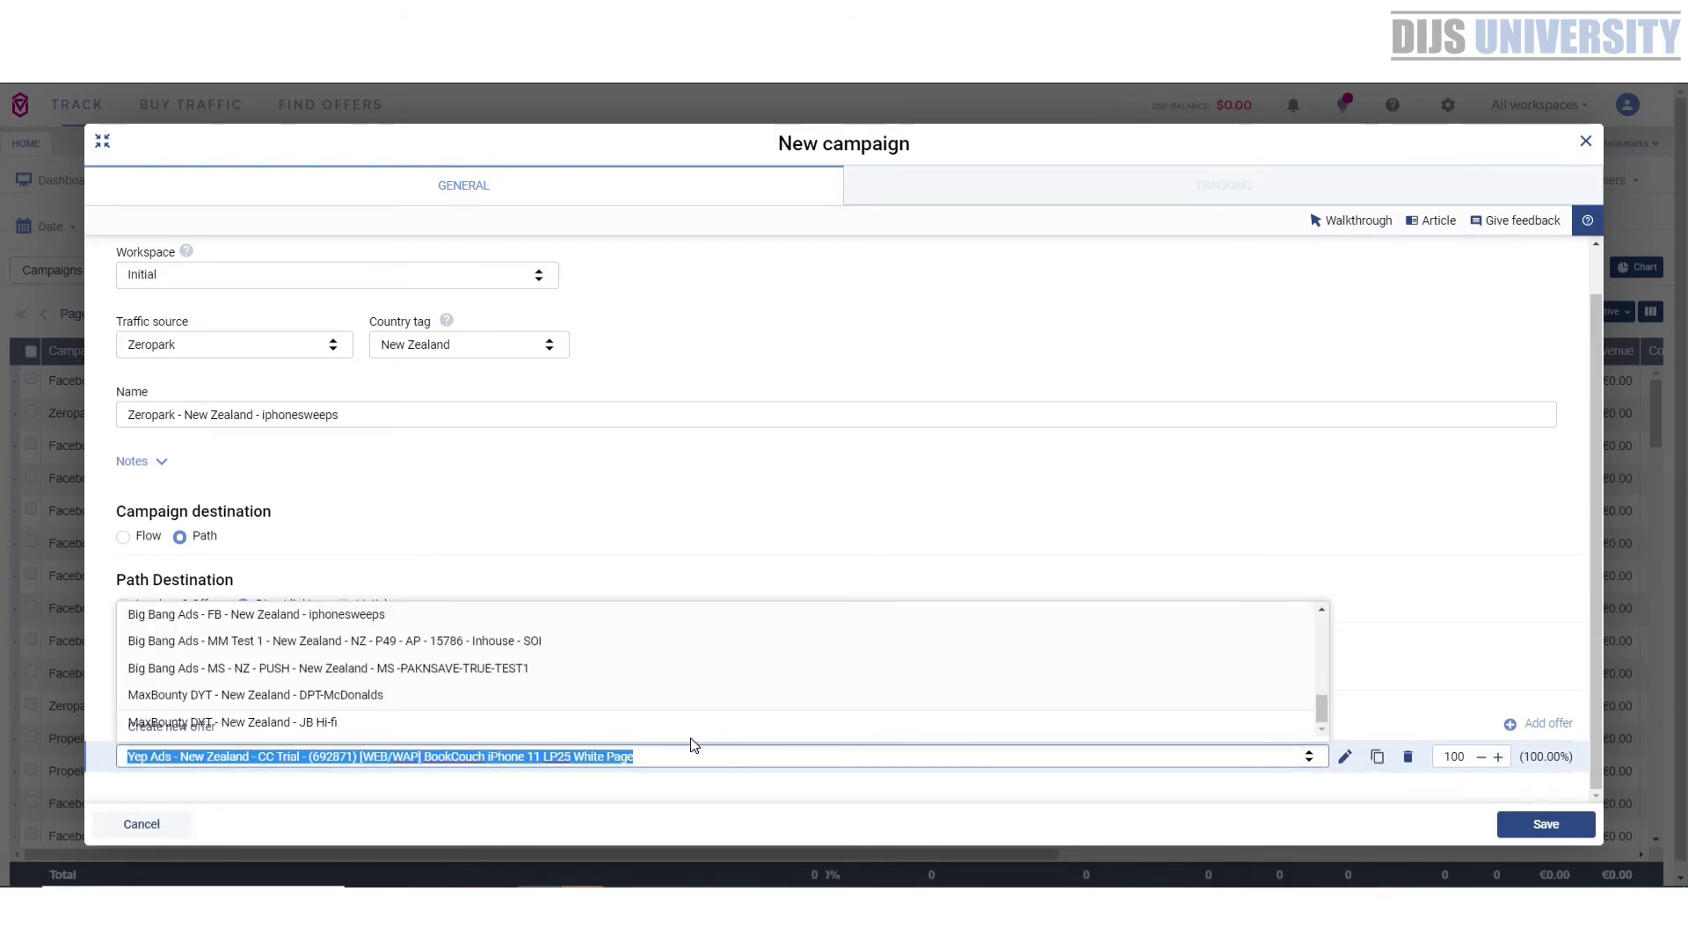
pyautogui.click(401, 613)
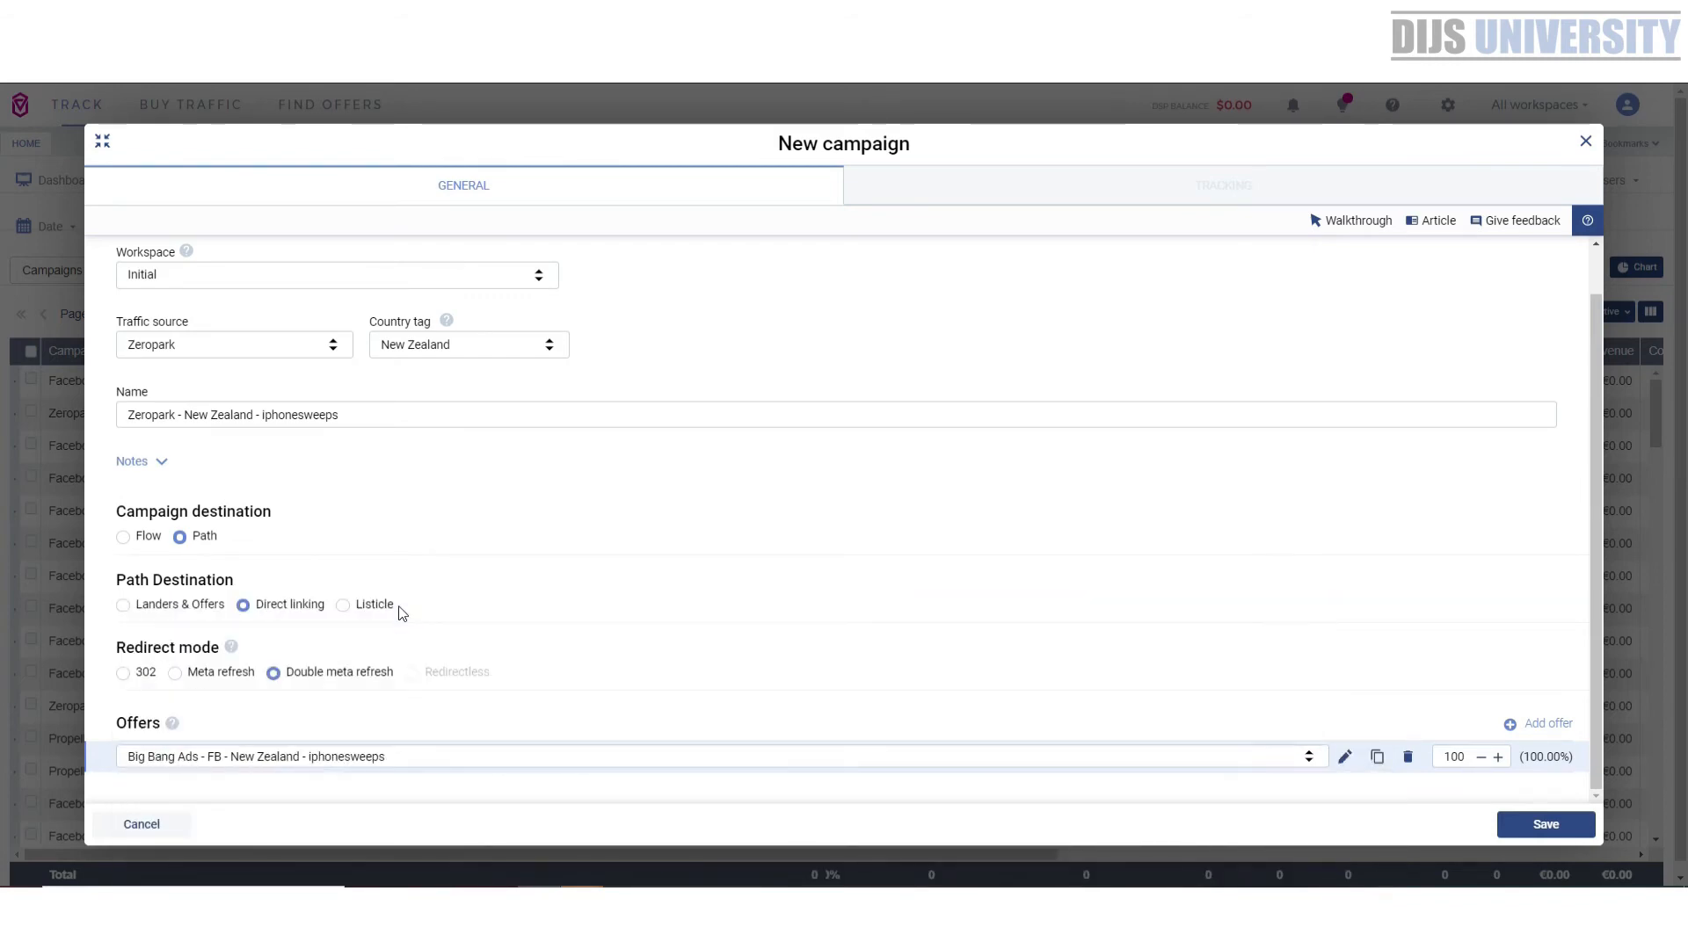
# - Save the new campaign and copy its campaign URL
pyautogui.click(1513, 825)
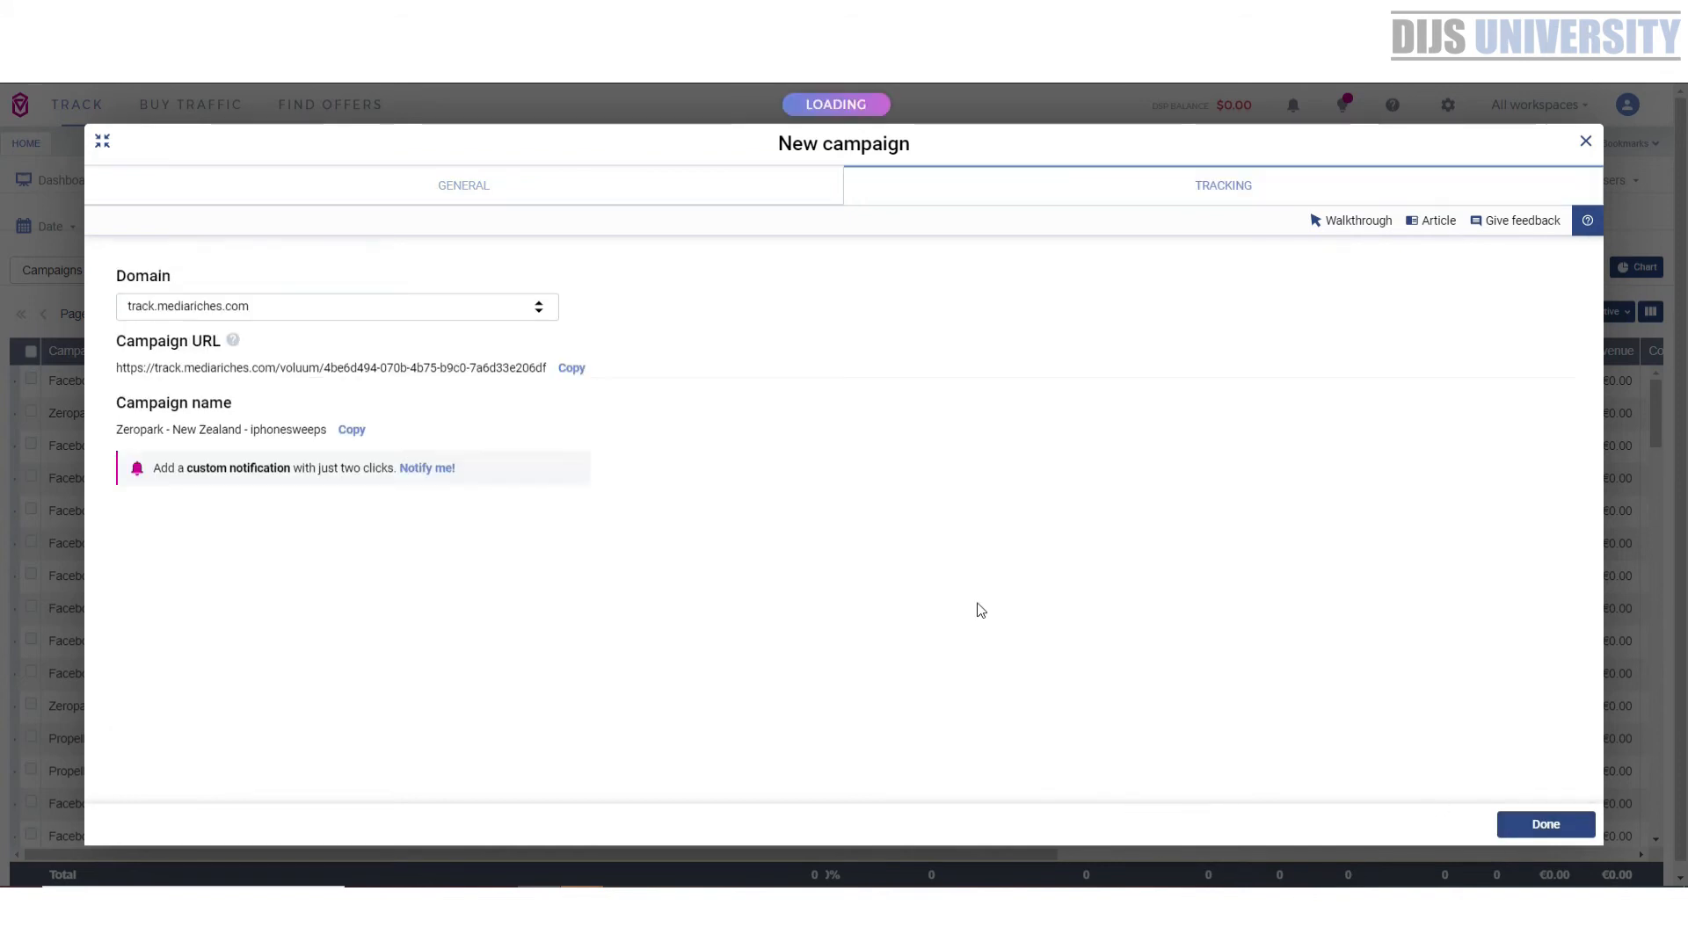
pyautogui.click(571, 369)
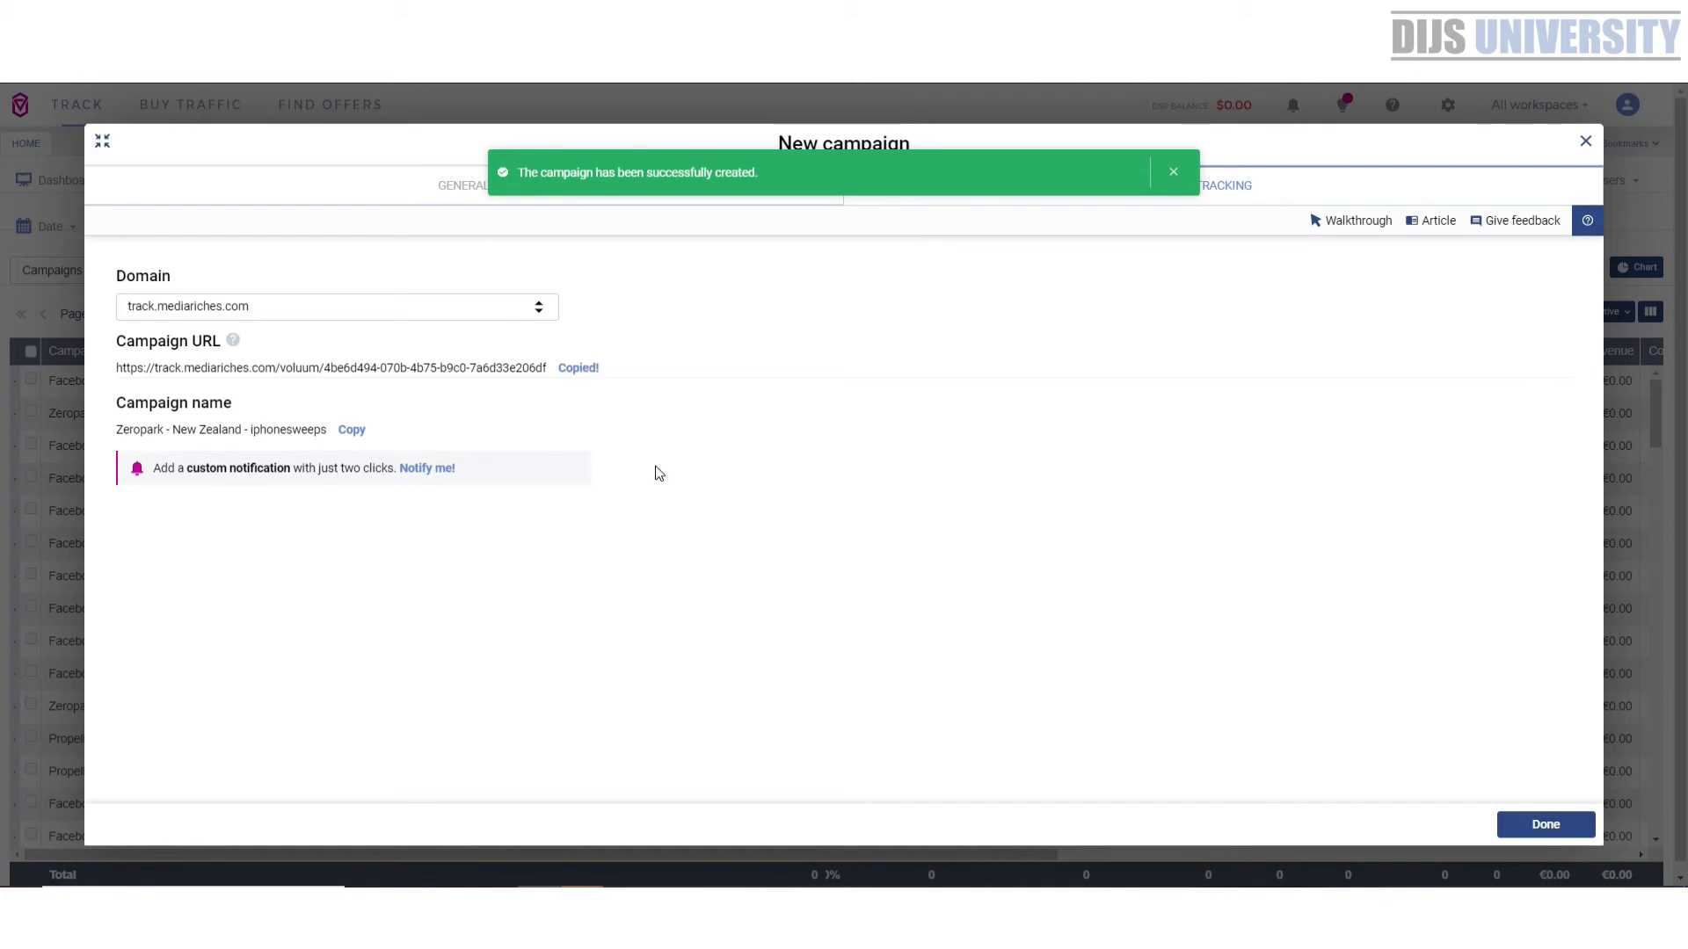